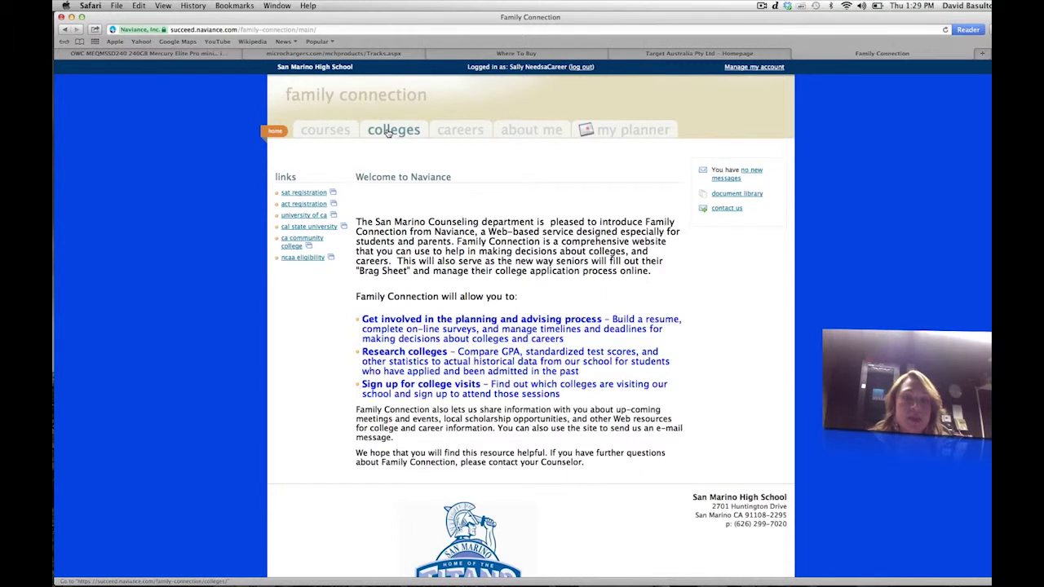
# Step: In college compare, find University of Southern California by searching for USC, set it as College 1 and run the comparison
pyautogui.click(388, 133)
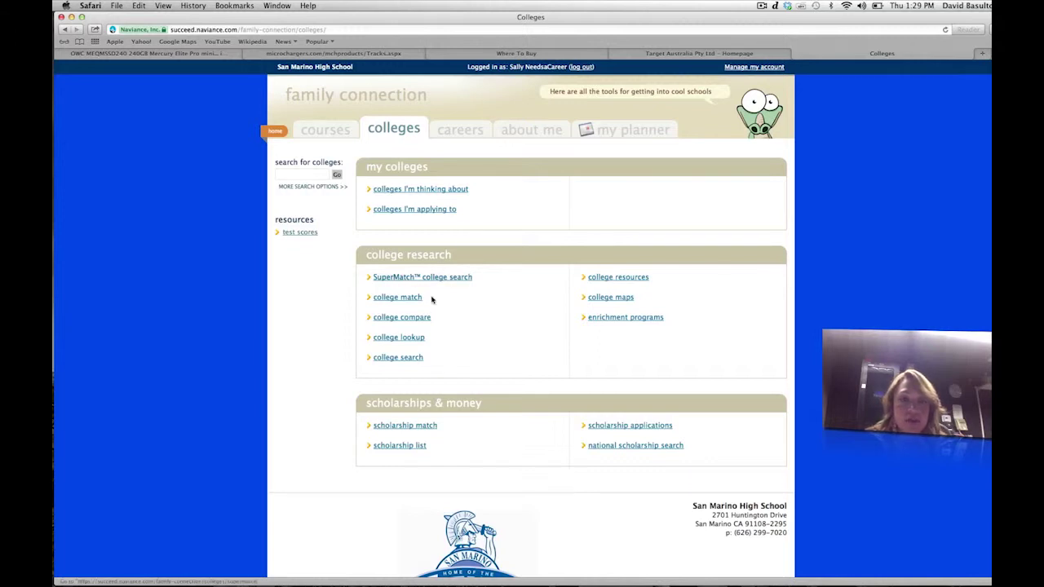
pyautogui.click(424, 321)
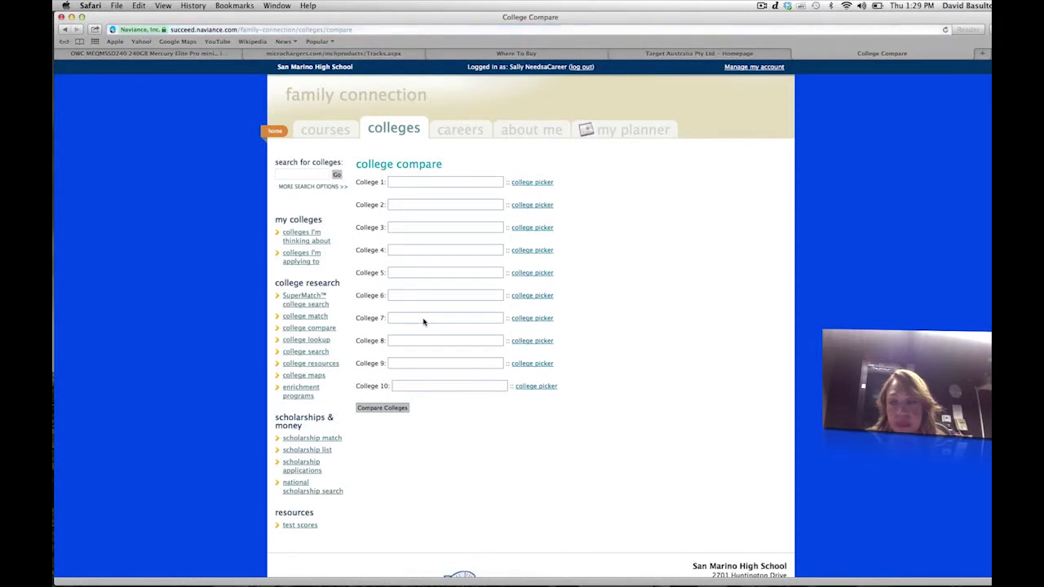
pyautogui.click(531, 183)
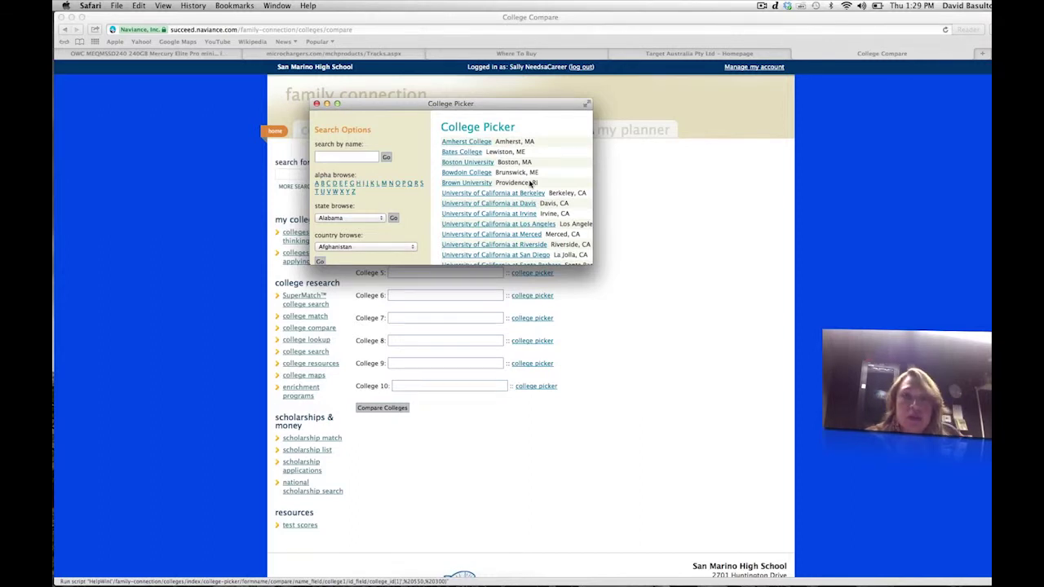
pyautogui.click(330, 157)
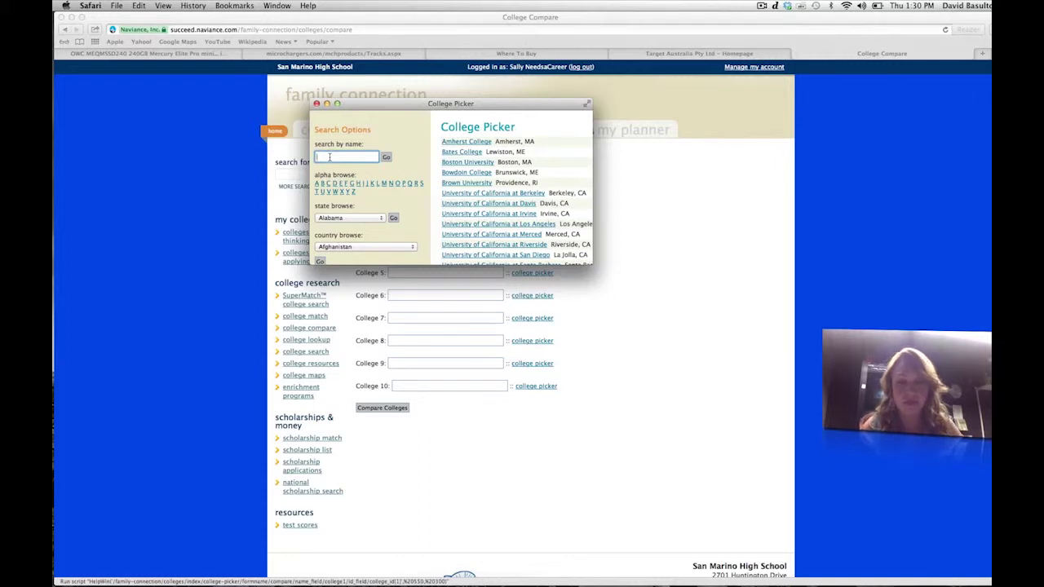
pyautogui.write('USC')
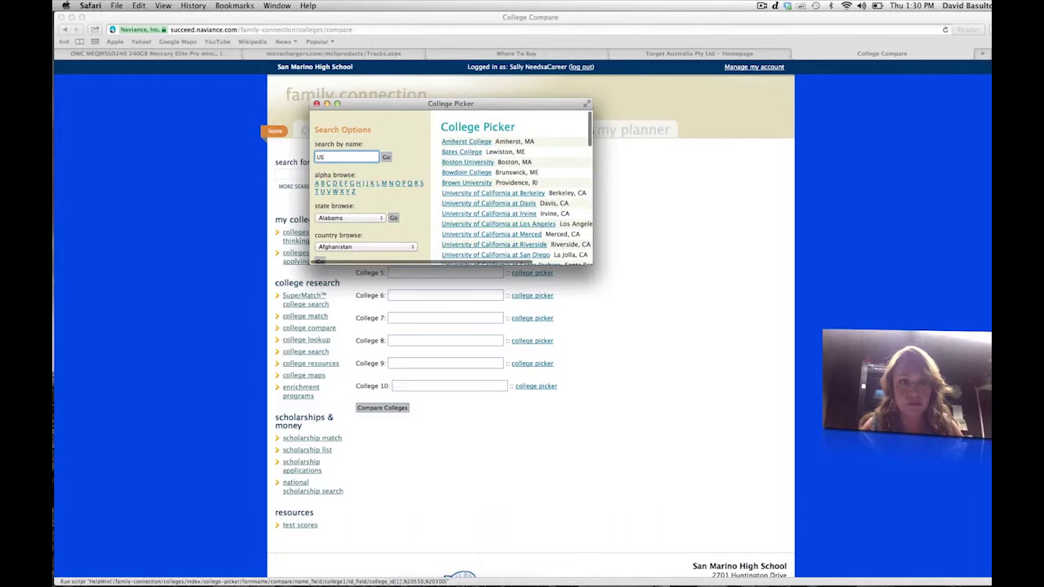
pyautogui.click(386, 157)
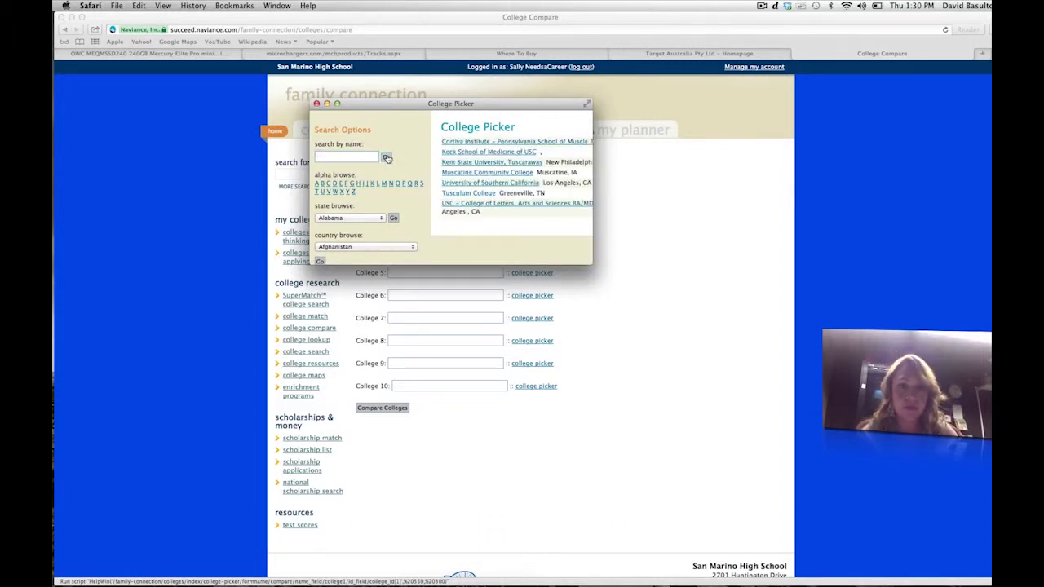
pyautogui.click(478, 184)
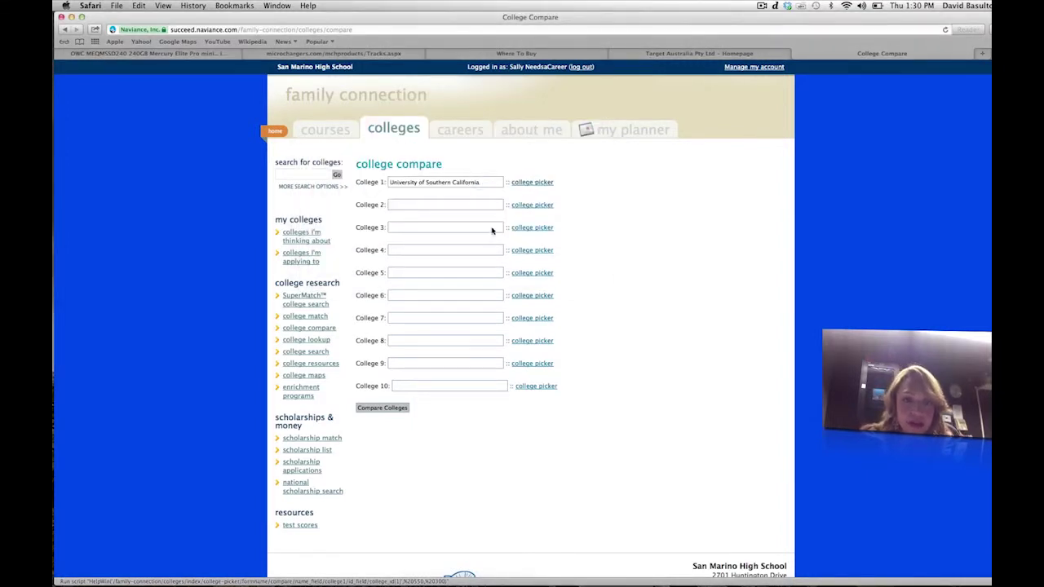
pyautogui.click(388, 410)
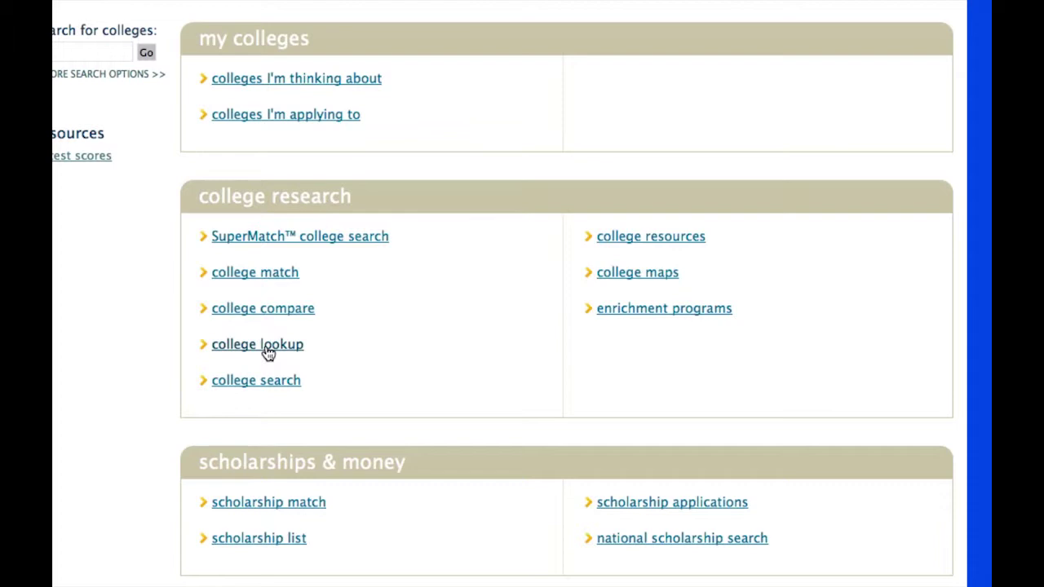
# Step: Look up USC by name in college lookup and view the University of Southern California profile
pyautogui.click(271, 349)
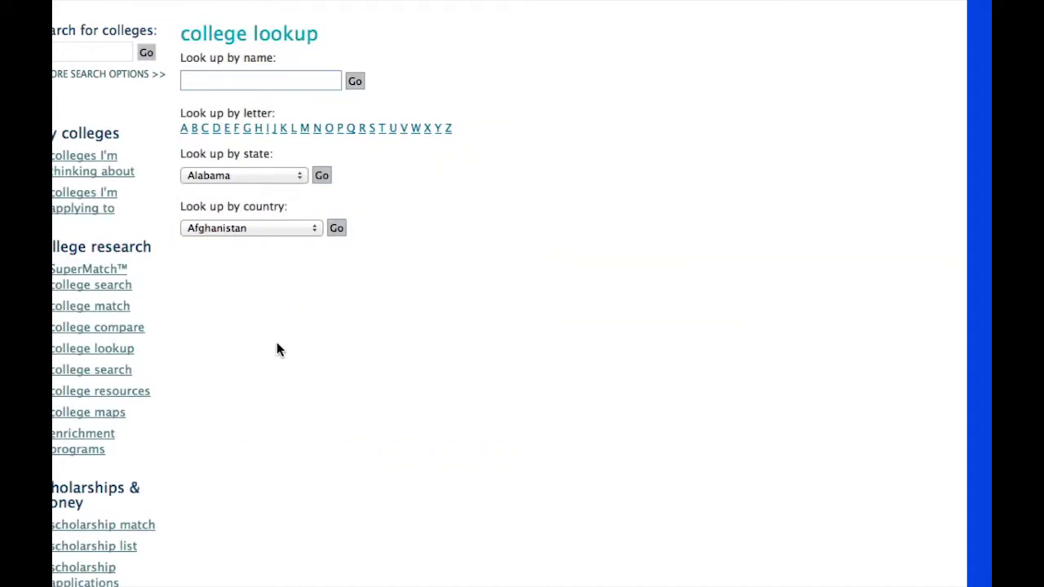
pyautogui.click(197, 80)
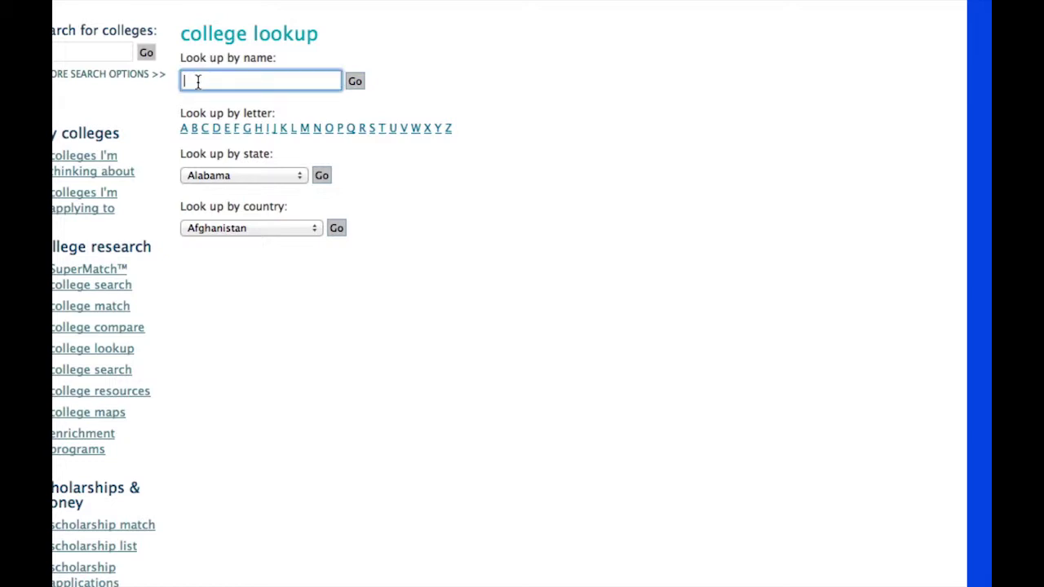
pyautogui.click(60, 50)
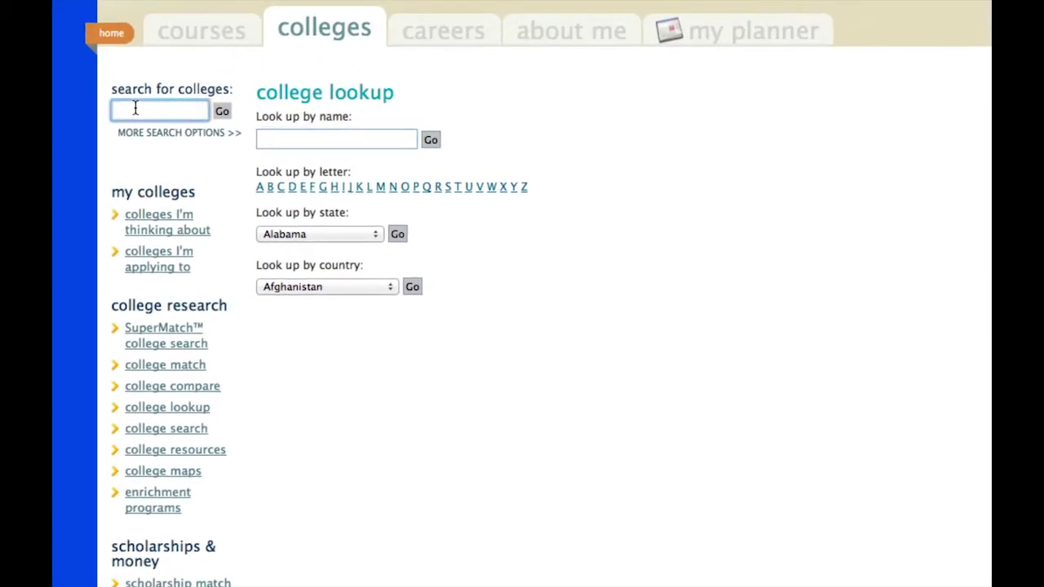
pyautogui.click(274, 141)
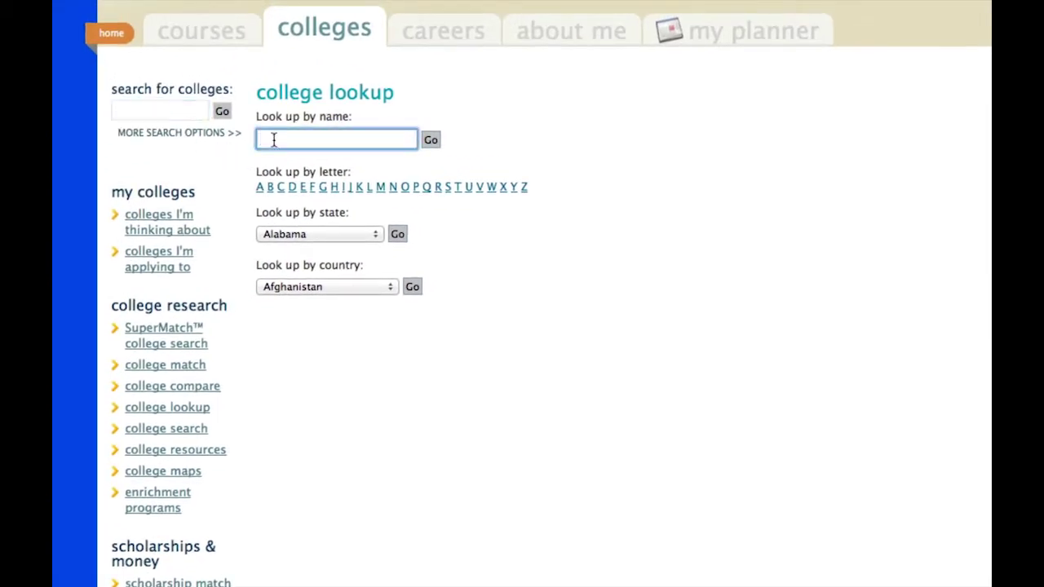
pyautogui.write('U/s')
pyautogui.press('BackSpace')
pyautogui.press('BackSpace')
pyautogui.write('SC')
pyautogui.click(432, 143)
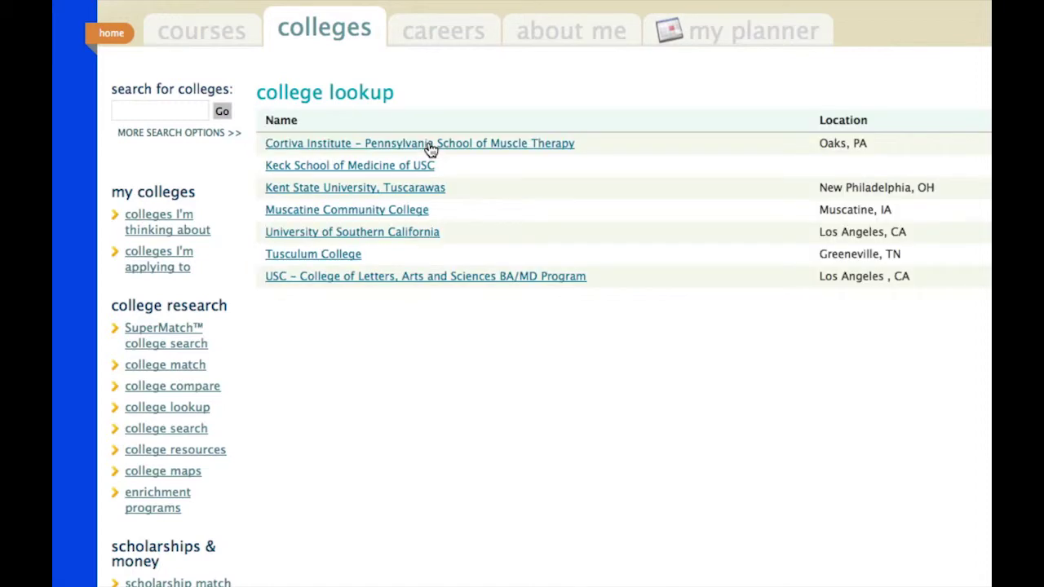
pyautogui.click(359, 233)
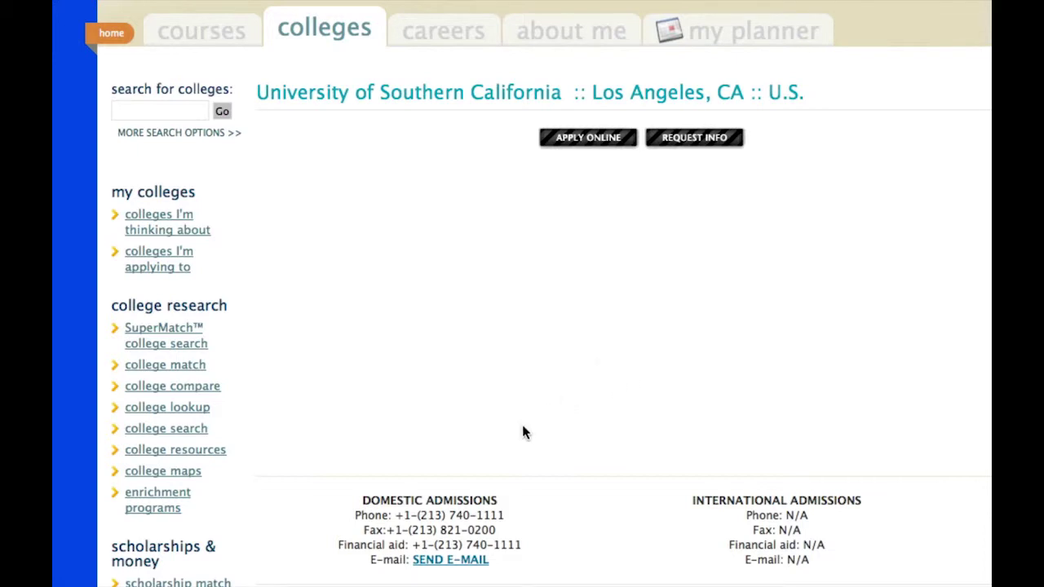
pyautogui.scroll(-5, 548, 412)
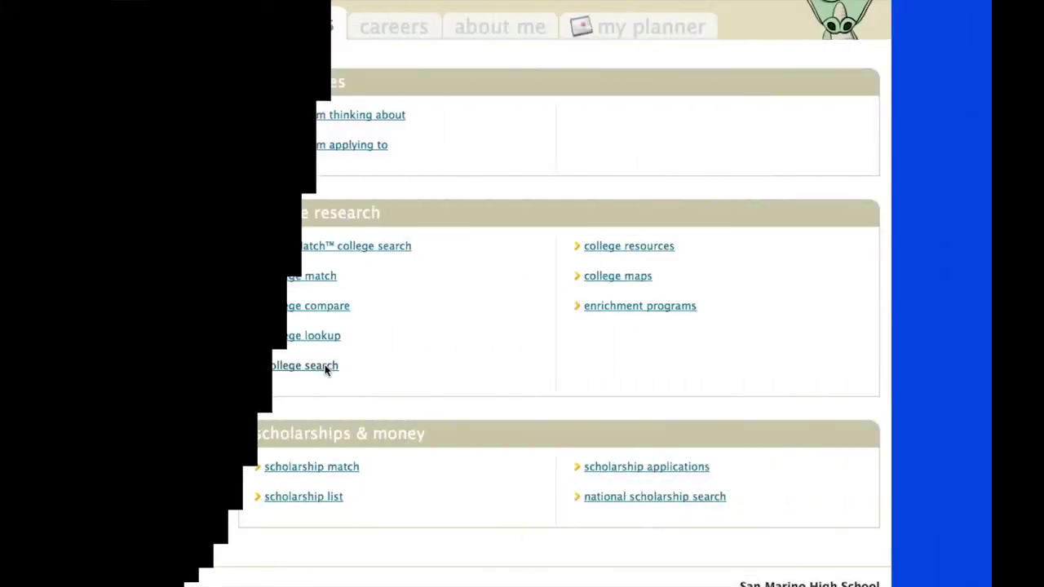
# Step: Start an advanced college search with the school type set to Four Year, Public and Coed
pyautogui.click(325, 367)
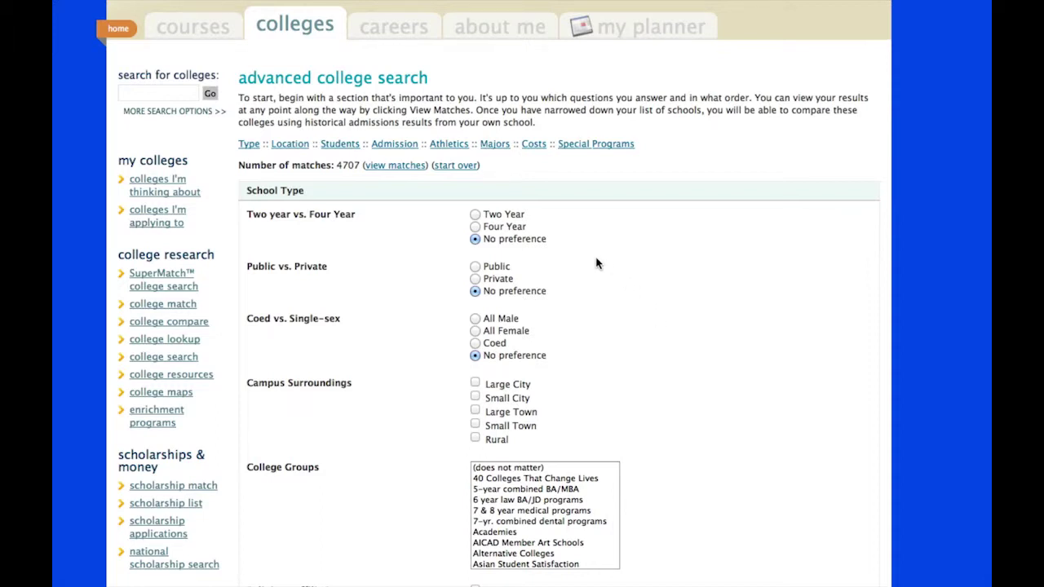
pyautogui.click(476, 227)
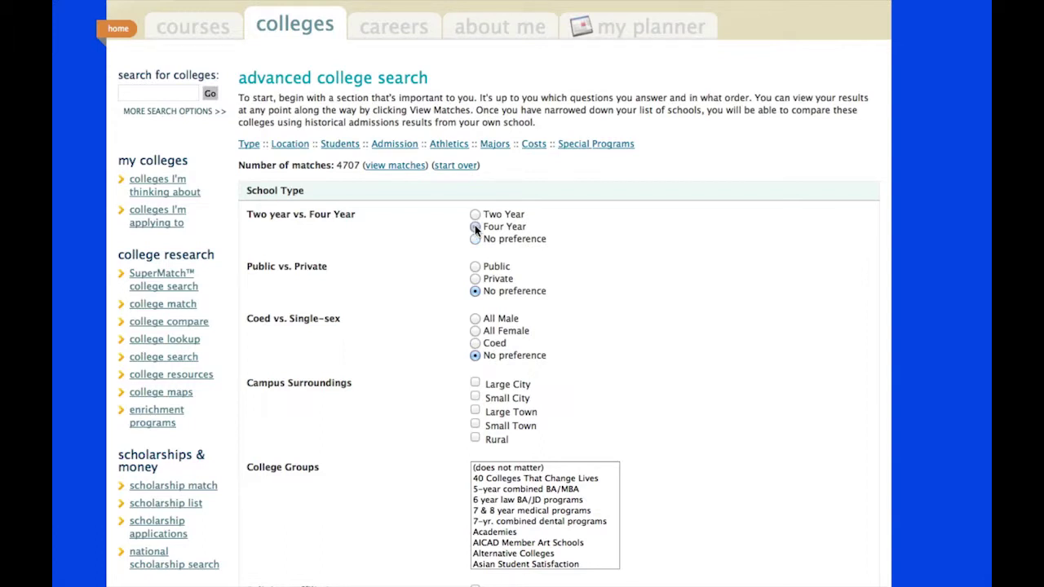
pyautogui.click(476, 268)
pyautogui.click(476, 343)
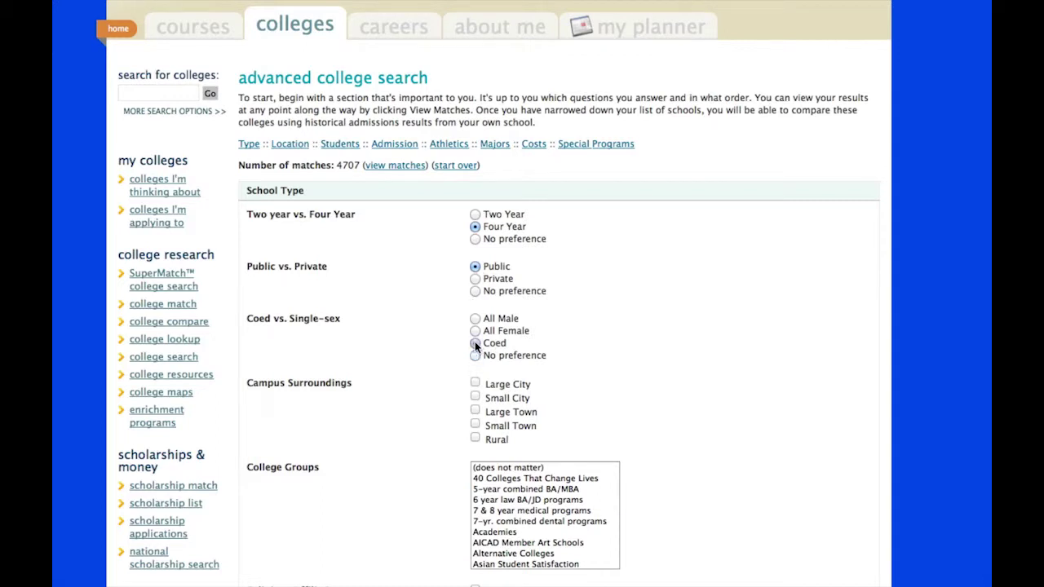
# Step: Choose BSN and RN Nursing Programs as the college group for the search
pyautogui.click(594, 470)
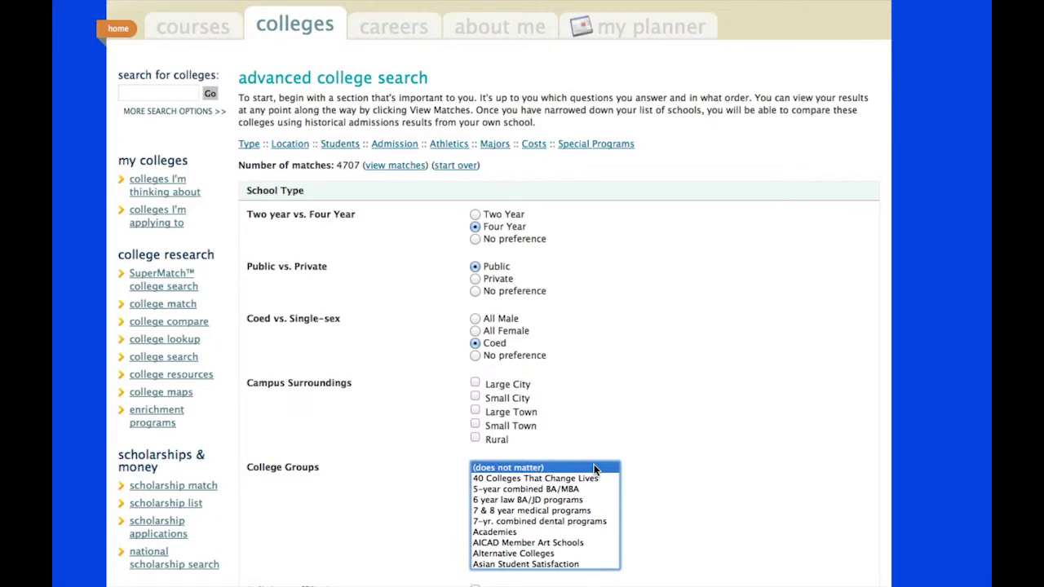
pyautogui.press('Down')
pyautogui.press('Down')
pyautogui.press('Down')
pyautogui.press('Down')
pyautogui.press('Down')
pyautogui.press('Down')
pyautogui.press('Down')
pyautogui.press('Down')
pyautogui.press('Down')
pyautogui.press('Down')
pyautogui.press('Down')
pyautogui.press('Down')
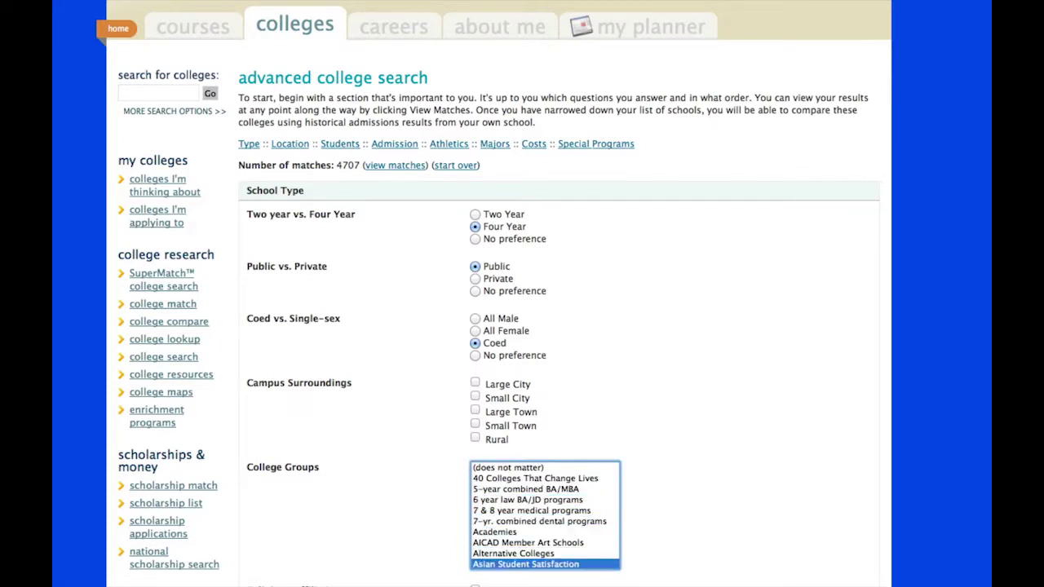
pyautogui.press('Down')
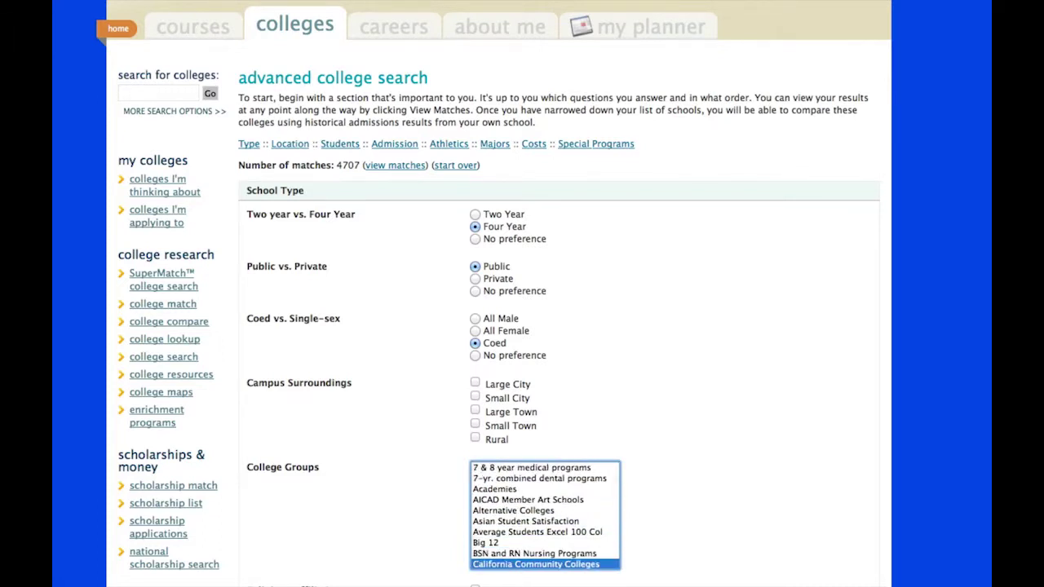
pyautogui.click(561, 555)
pyautogui.click(707, 526)
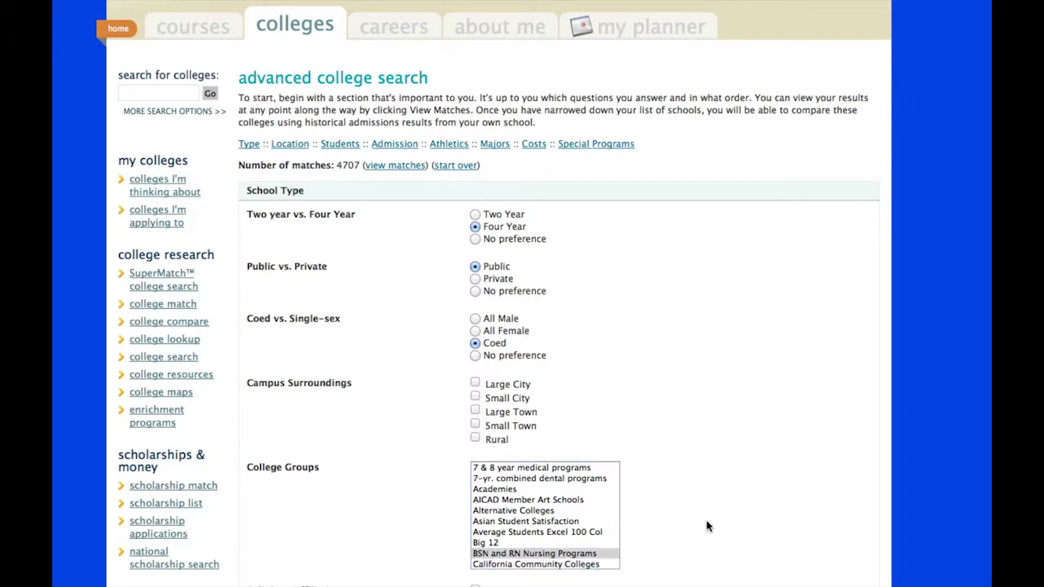
# Step: Show the matches for the chosen search criteria and look through the list of matching colleges
pyautogui.scroll(-7, 707, 527)
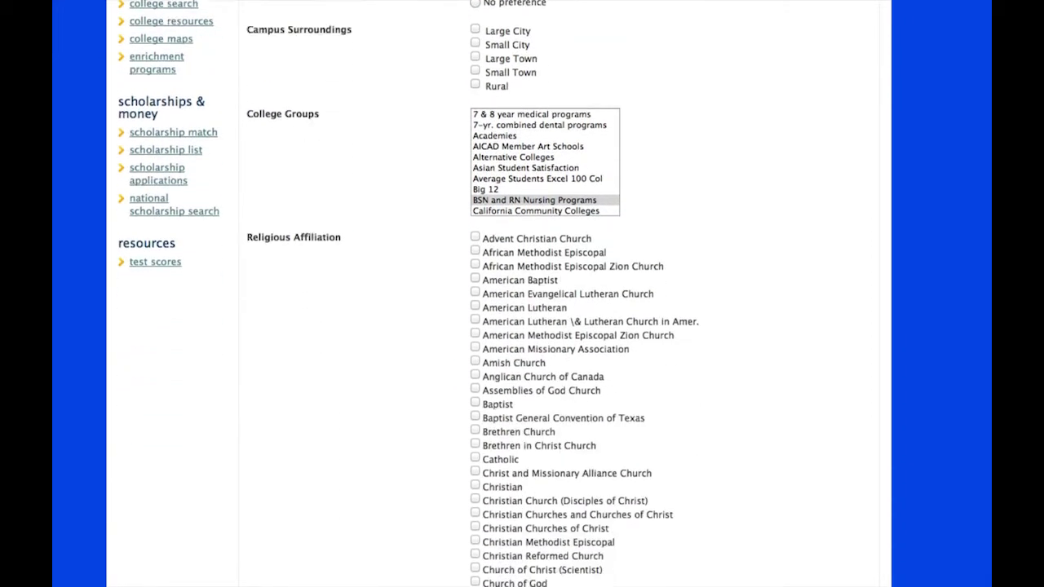
pyautogui.scroll(-9, 707, 526)
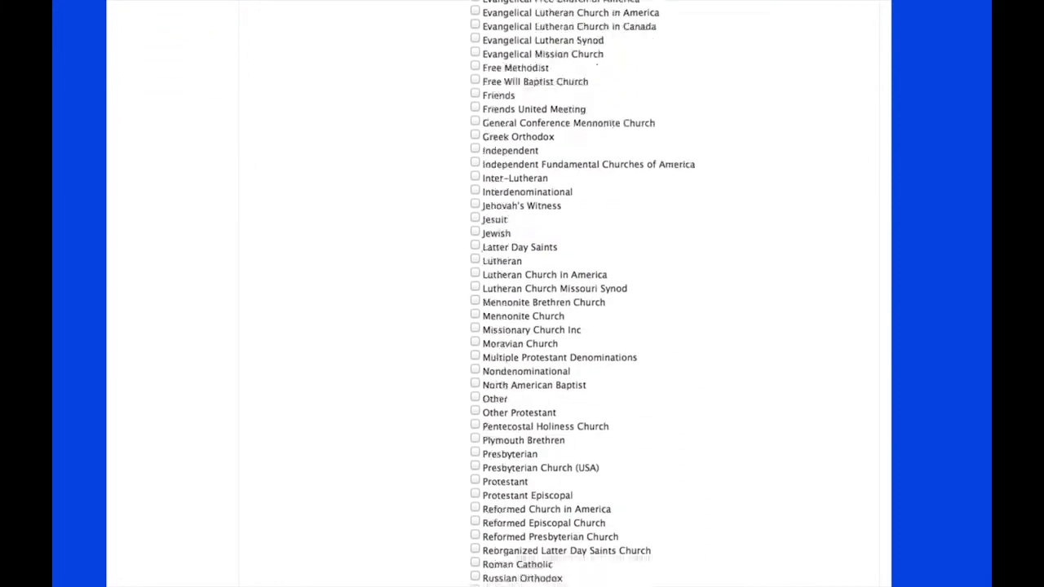
pyautogui.scroll(-2, 498, 294)
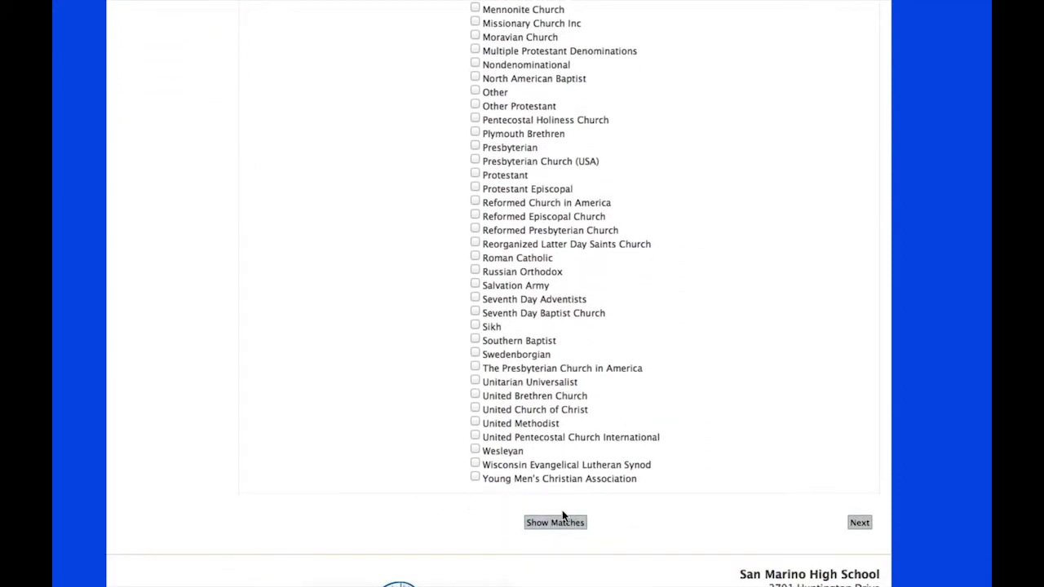
pyautogui.click(552, 527)
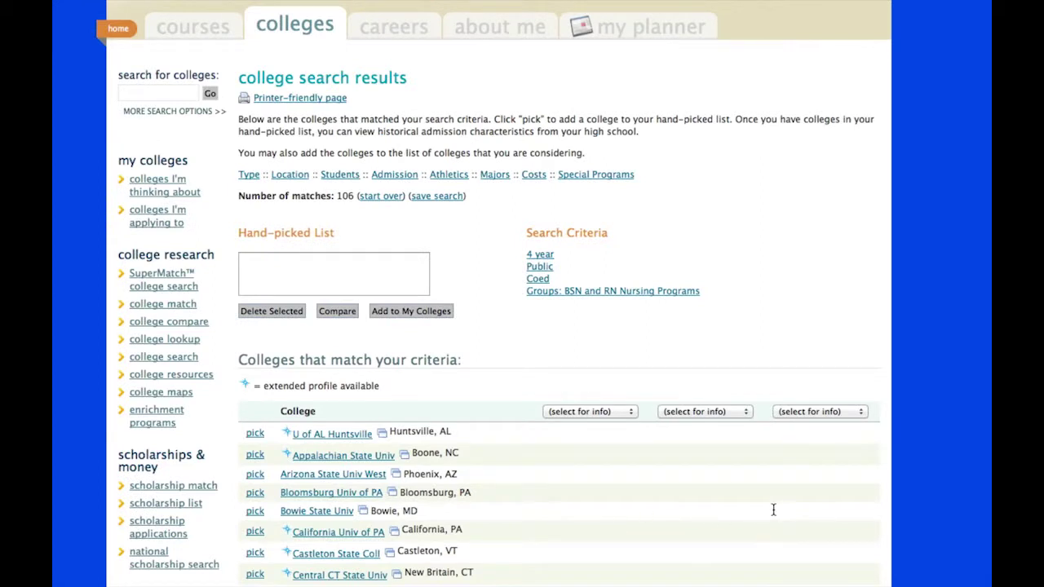
pyautogui.scroll(-6, 773, 509)
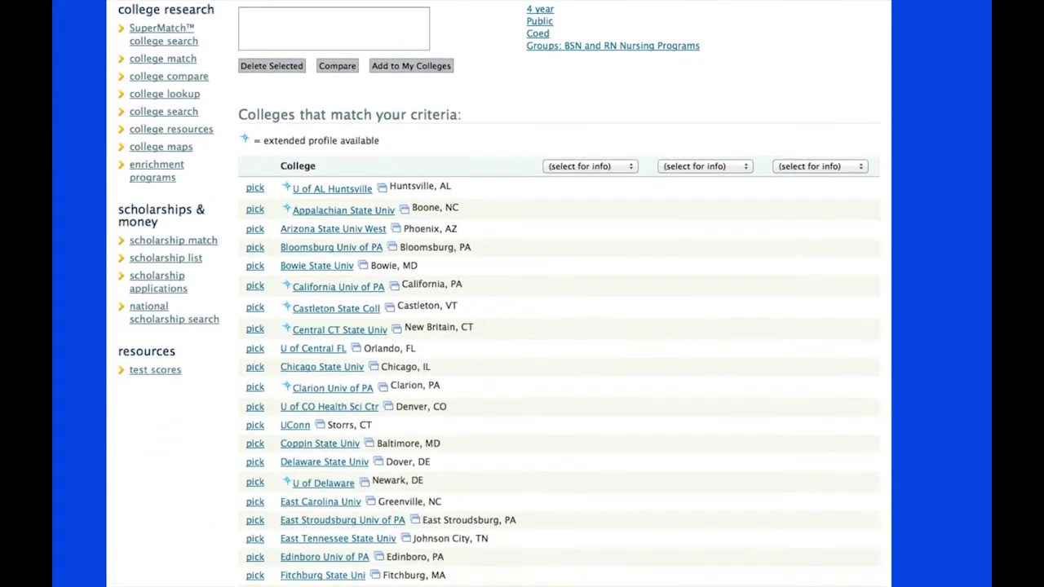
pyautogui.scroll(-3, 559, 294)
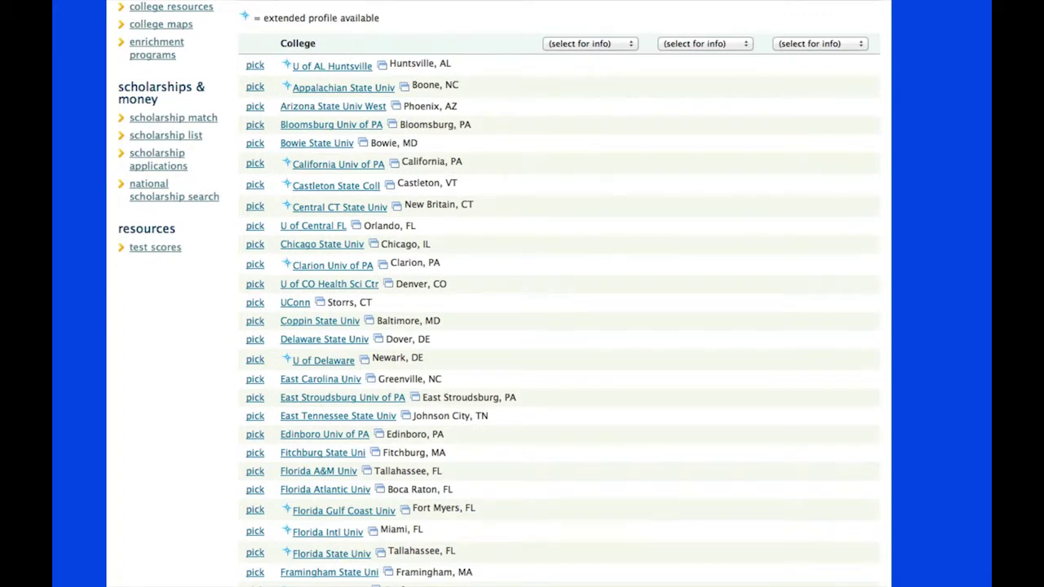
pyautogui.scroll(-3, 559, 294)
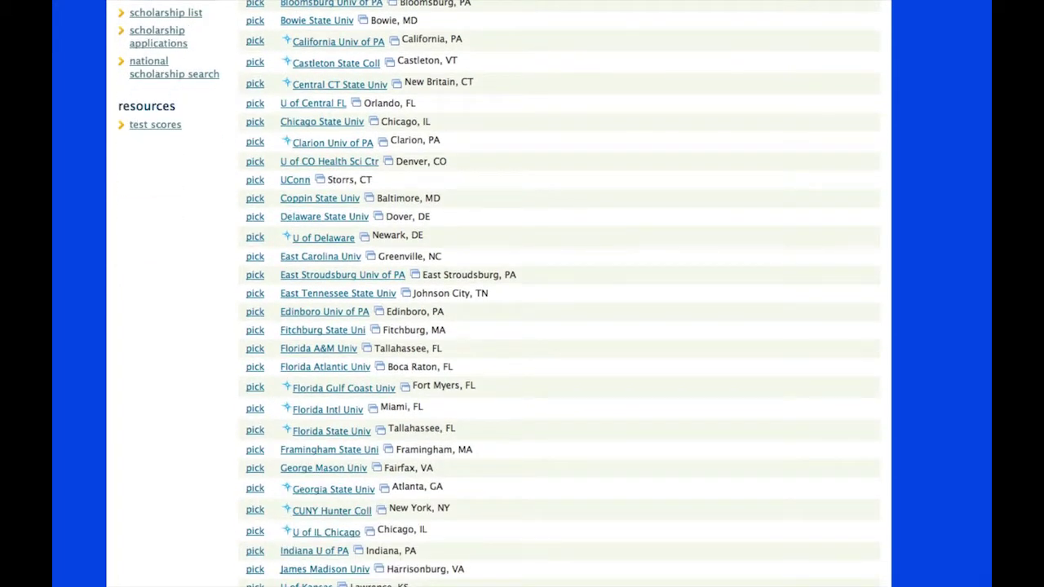
pyautogui.scroll(10, 558, 294)
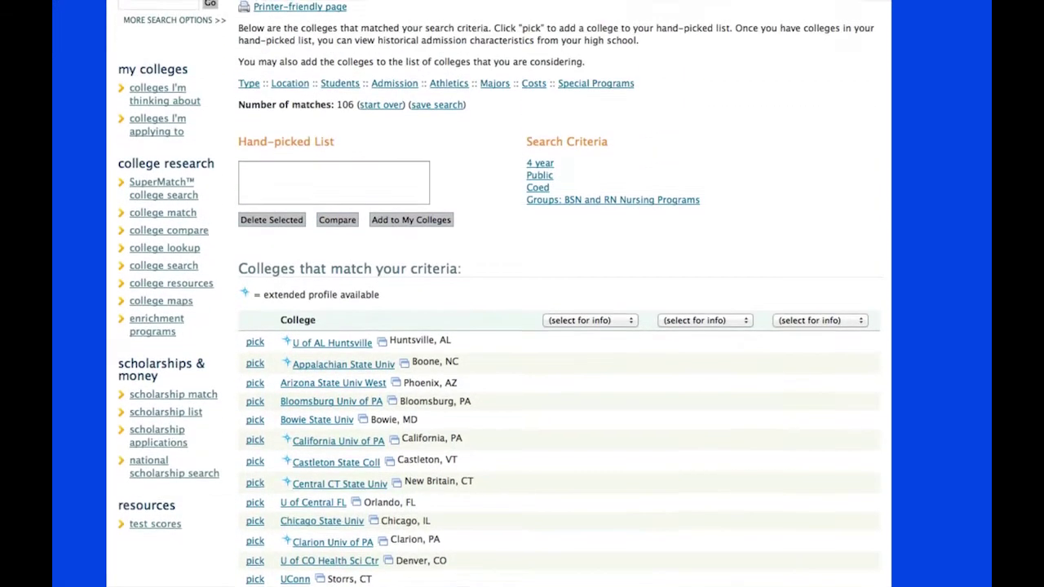
pyautogui.scroll(2, 559, 293)
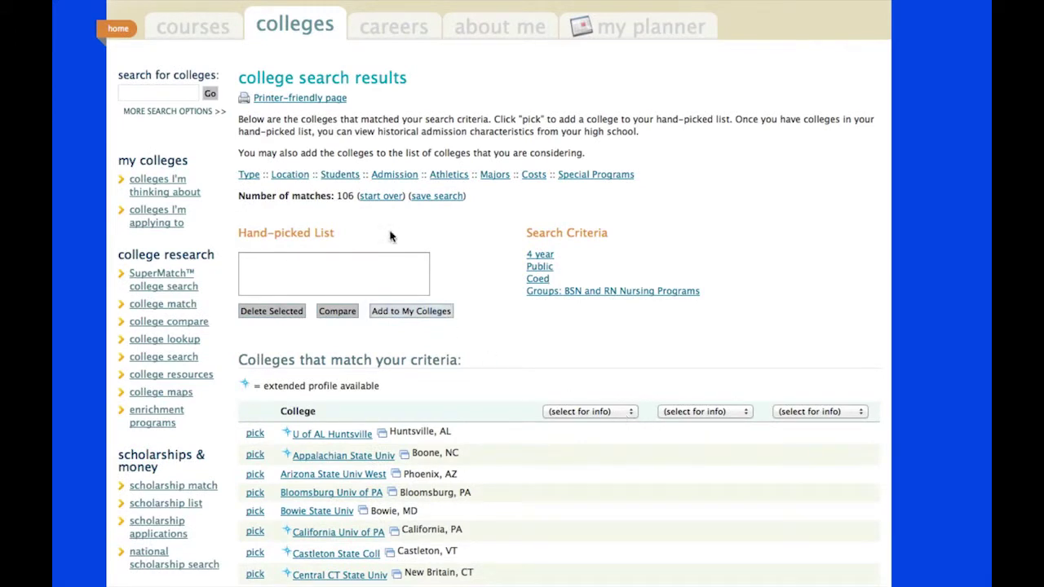
# Step: View the college resources page and look through its College and Careers and Financial Aid links
pyautogui.click(279, 29)
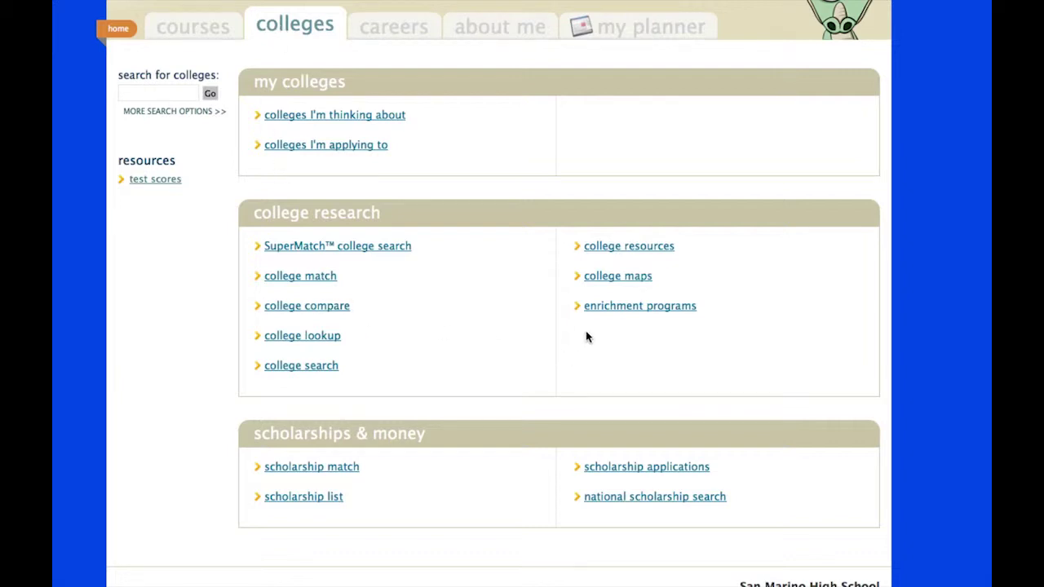
pyautogui.click(643, 254)
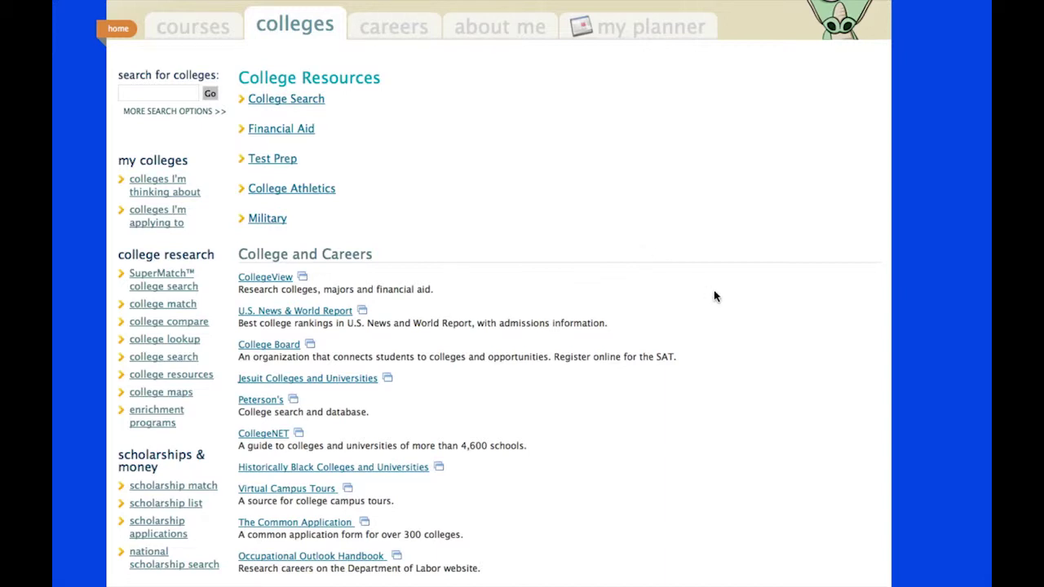
pyautogui.scroll(-3, 714, 296)
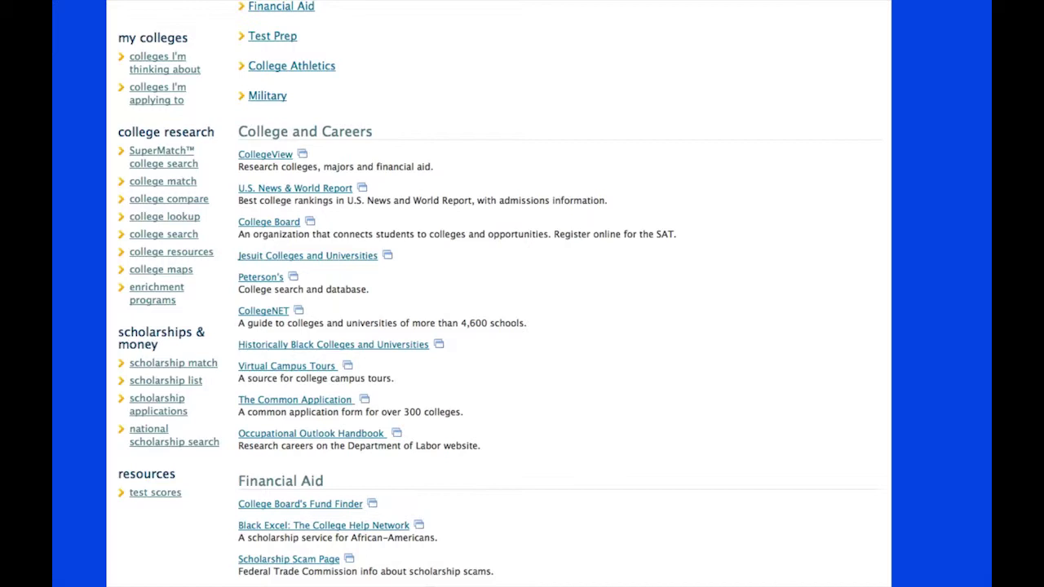
pyautogui.click(333, 195)
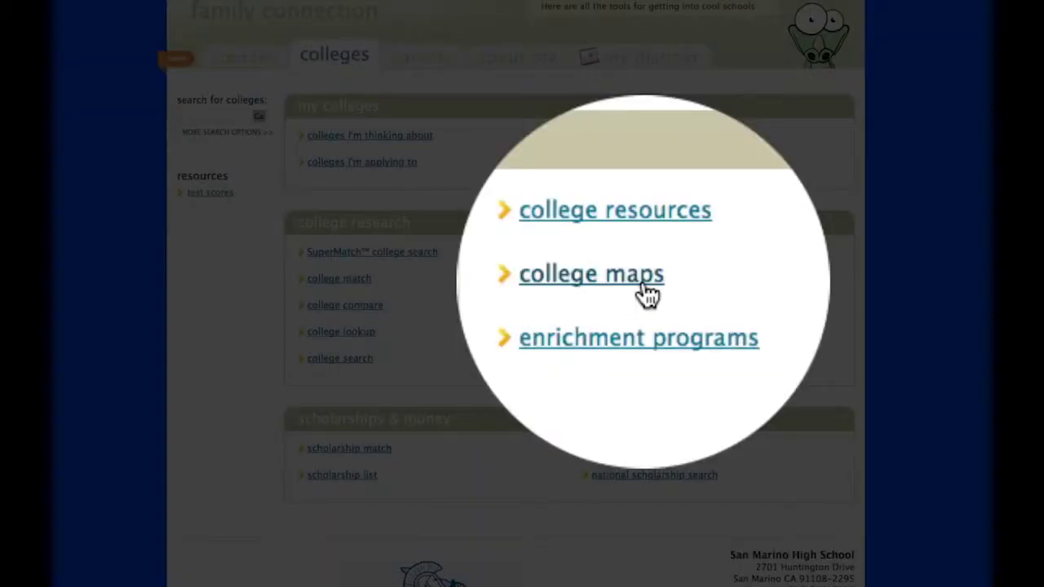
# Step: View the college map of 7 & 8 year medical programs and learn more about Brown University from it
pyautogui.click(642, 286)
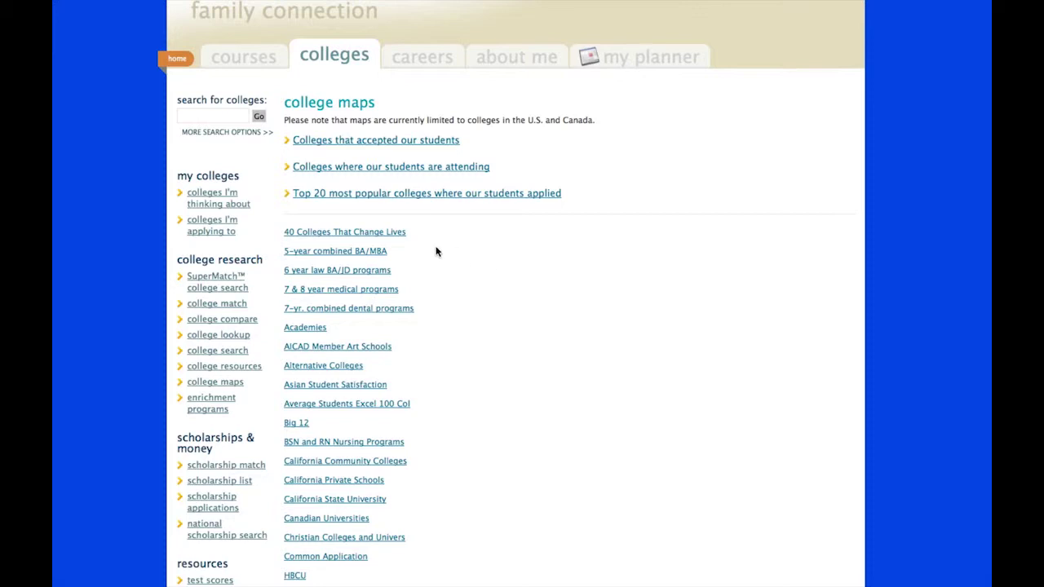
pyautogui.click(368, 290)
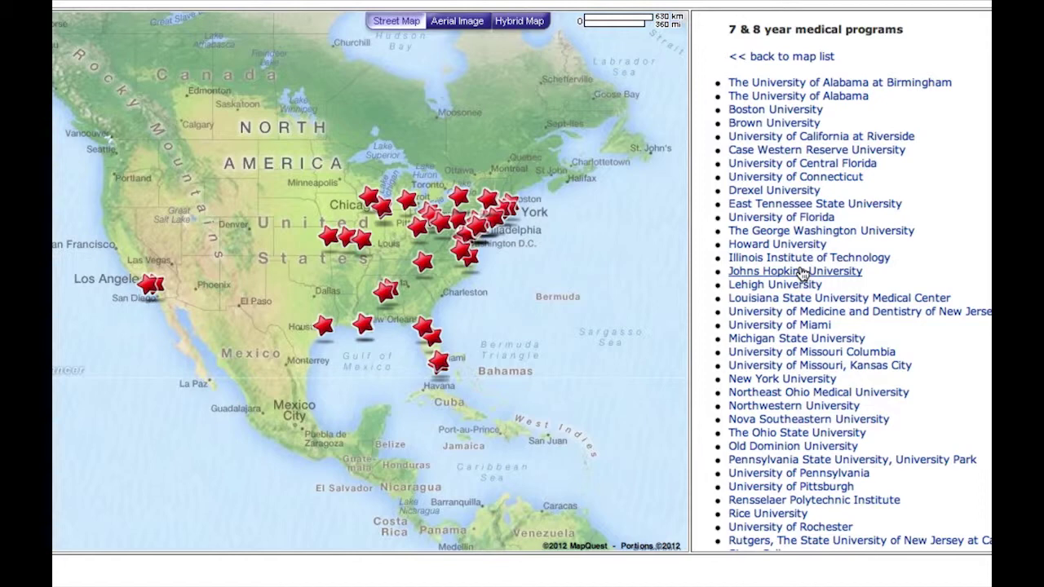
pyautogui.click(795, 123)
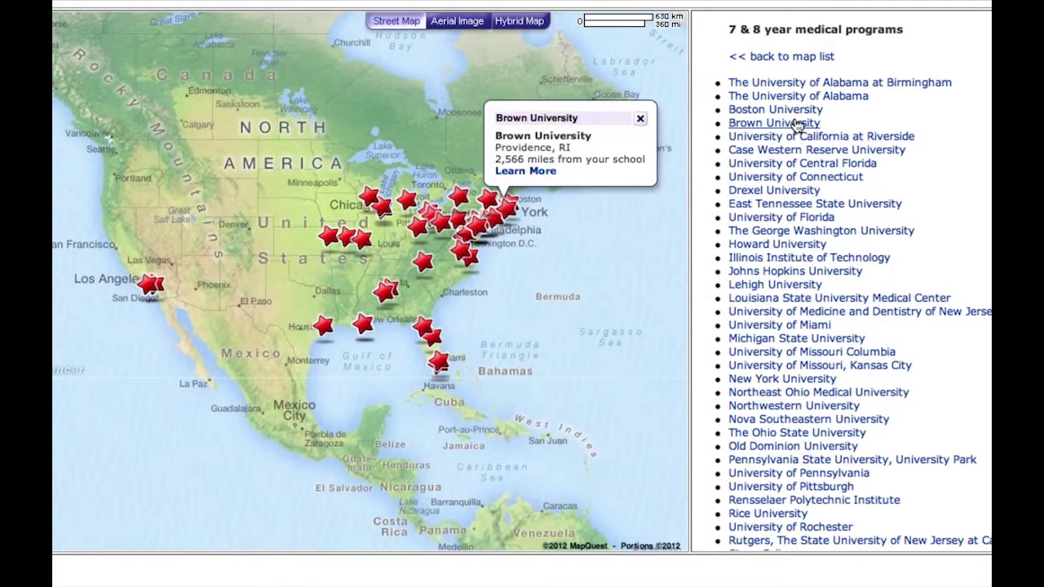
pyautogui.click(526, 172)
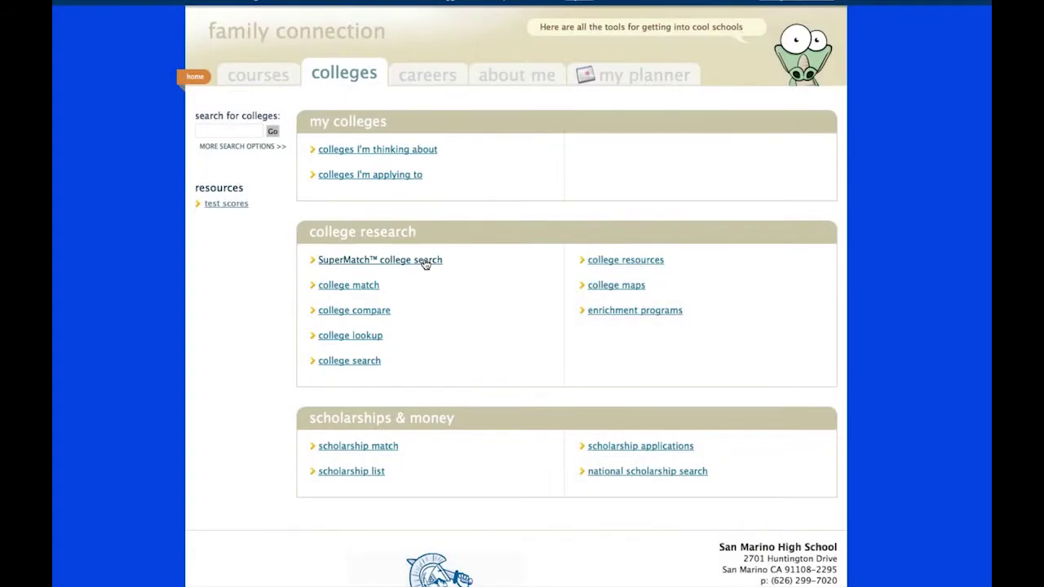
# Step: Start a SuperMatch college search with California as the location and its importance set to Must Have
pyautogui.click(425, 261)
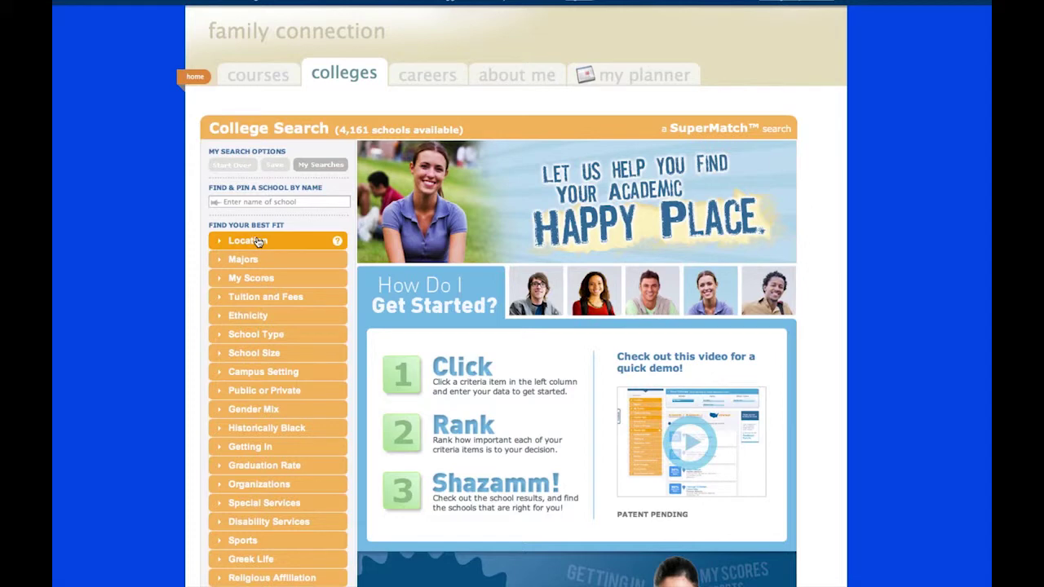
pyautogui.click(258, 242)
pyautogui.scroll(-3, 258, 242)
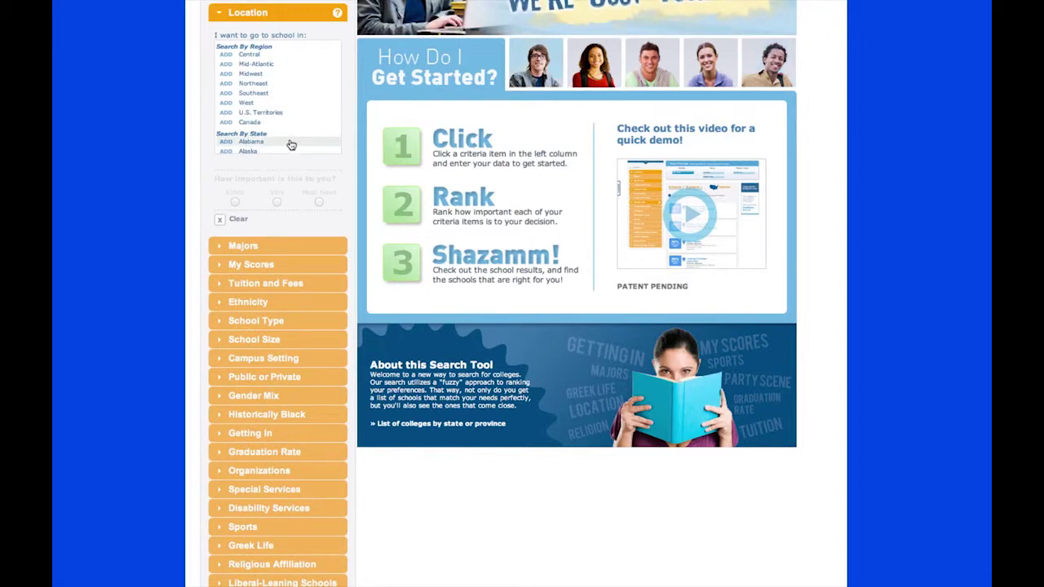
pyautogui.scroll(-3, 309, 137)
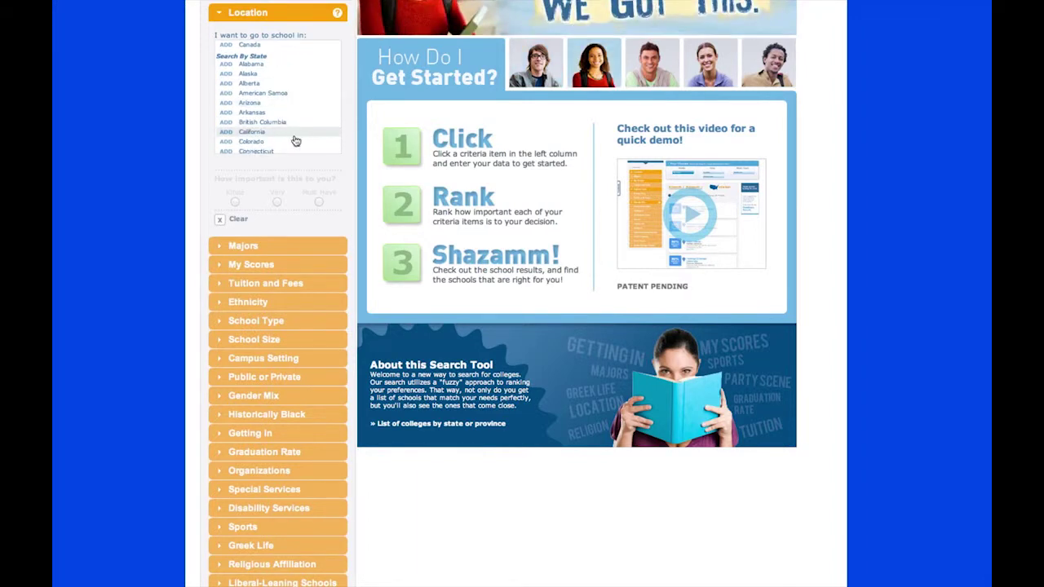
pyautogui.click(290, 135)
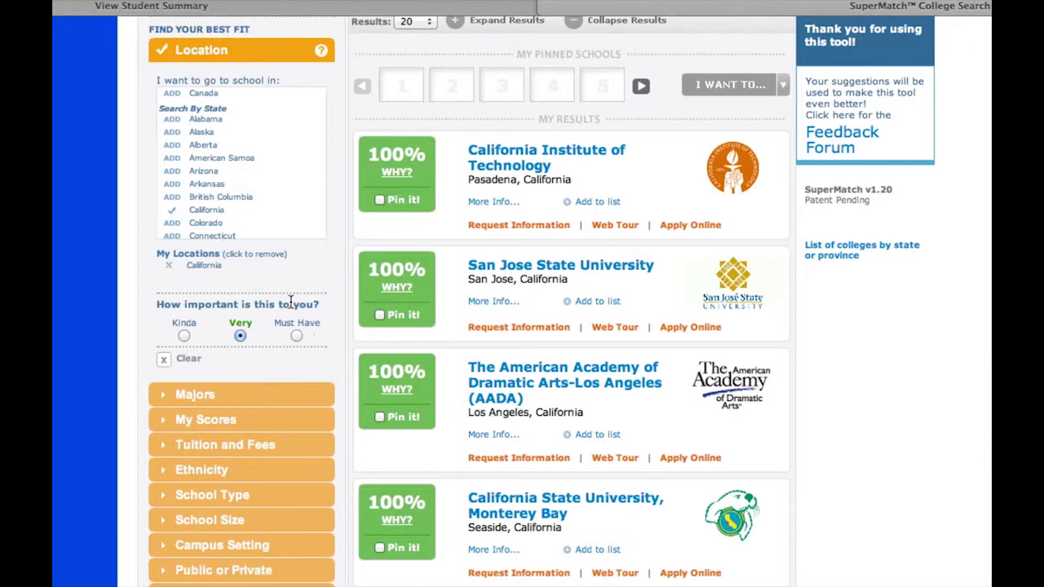
pyautogui.click(297, 336)
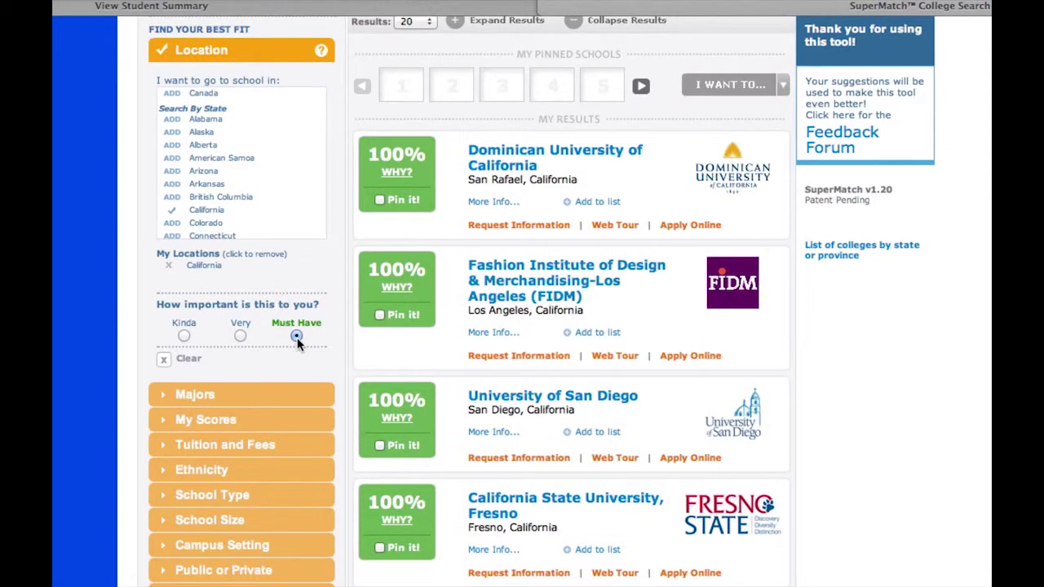
# Step: Set the majors criterion to a Bachelor's (4-year) degree and add Agribusiness/Agricultural Business Operations from the majors matching "business"
pyautogui.click(196, 395)
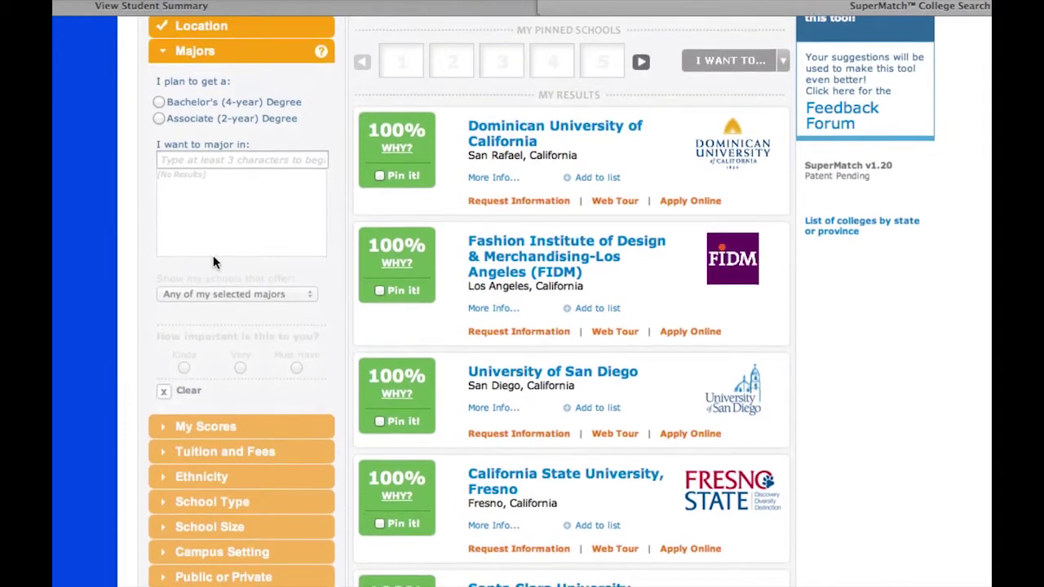
pyautogui.click(158, 101)
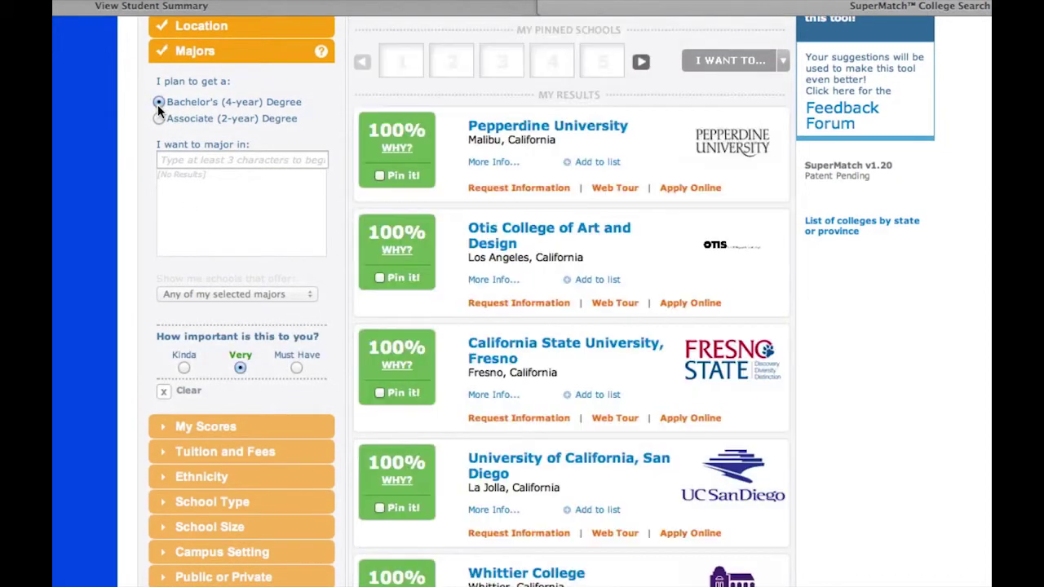
pyautogui.click(174, 160)
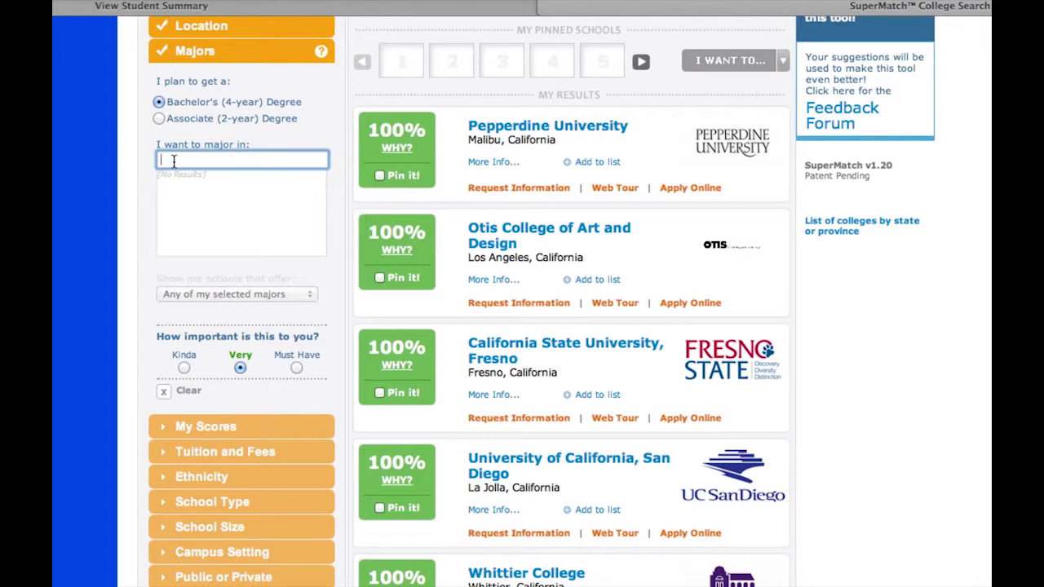
pyautogui.write('business')
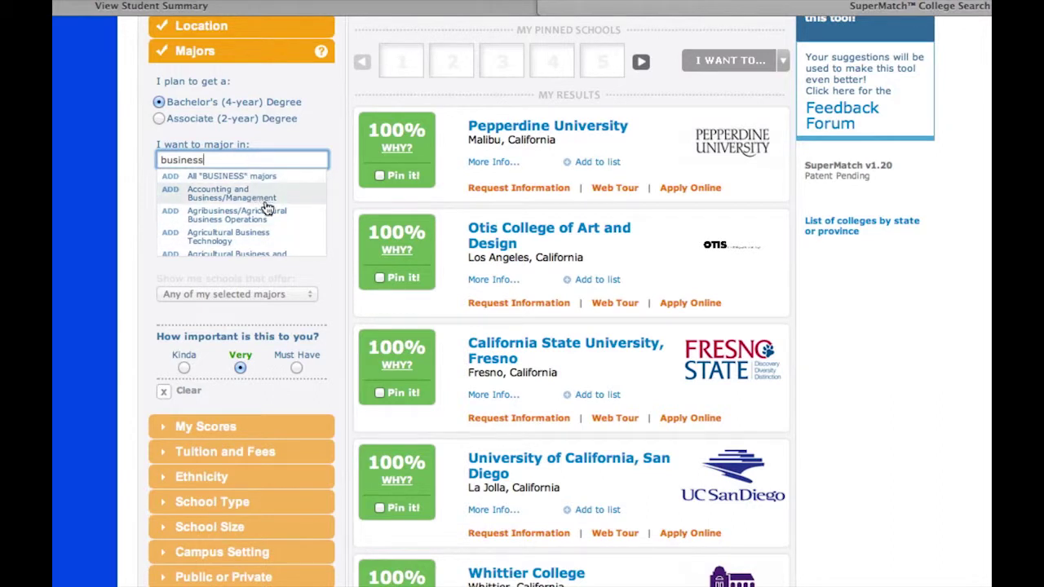
pyautogui.click(311, 226)
# Step: Add Business Administration, Management and Operations, Other as another major in the search
pyautogui.scroll(-2, 311, 225)
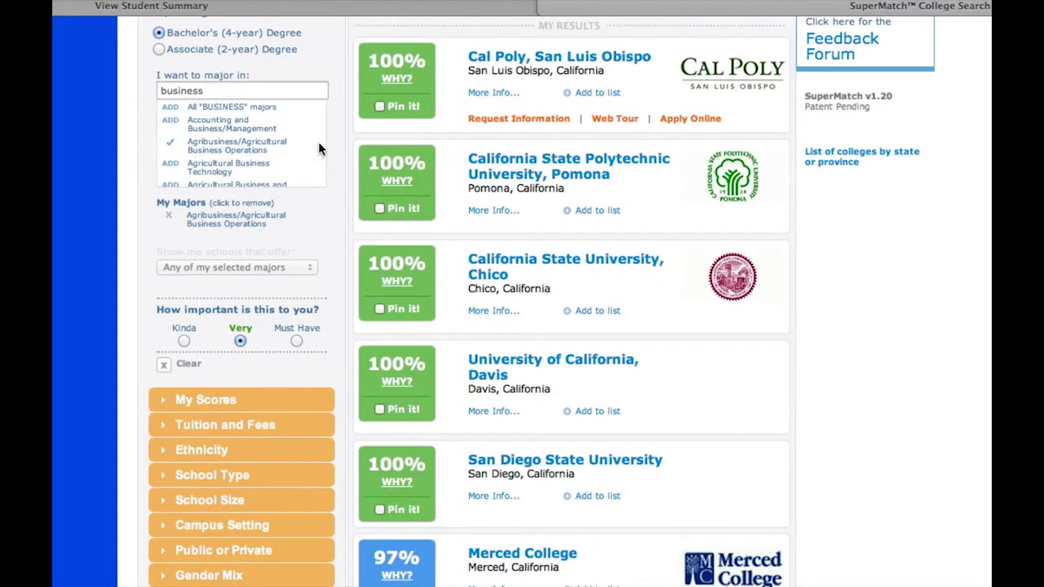
pyautogui.scroll(-2, 317, 142)
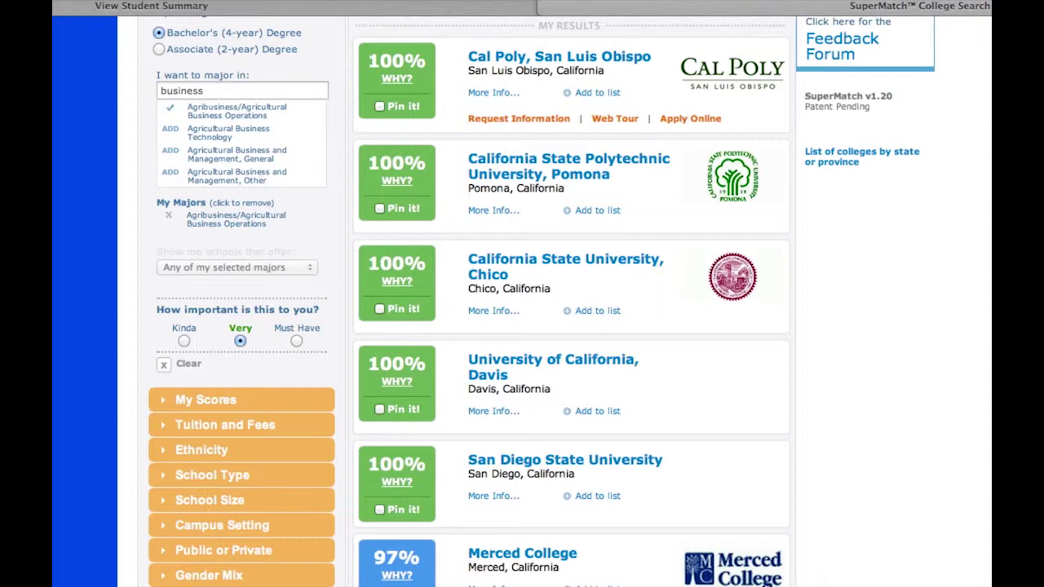
pyautogui.scroll(-3, 241, 143)
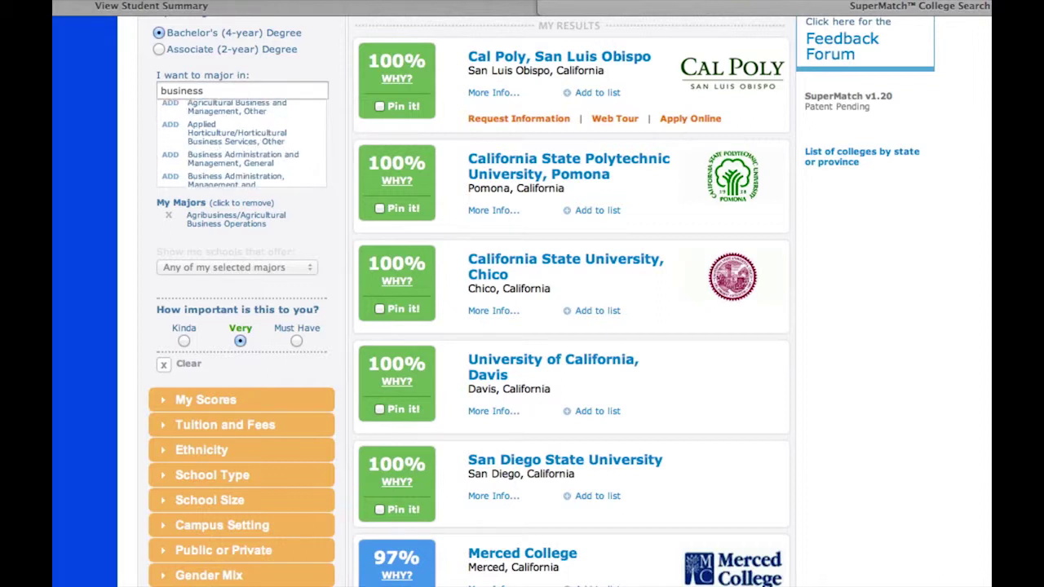
pyautogui.scroll(-2, 242, 143)
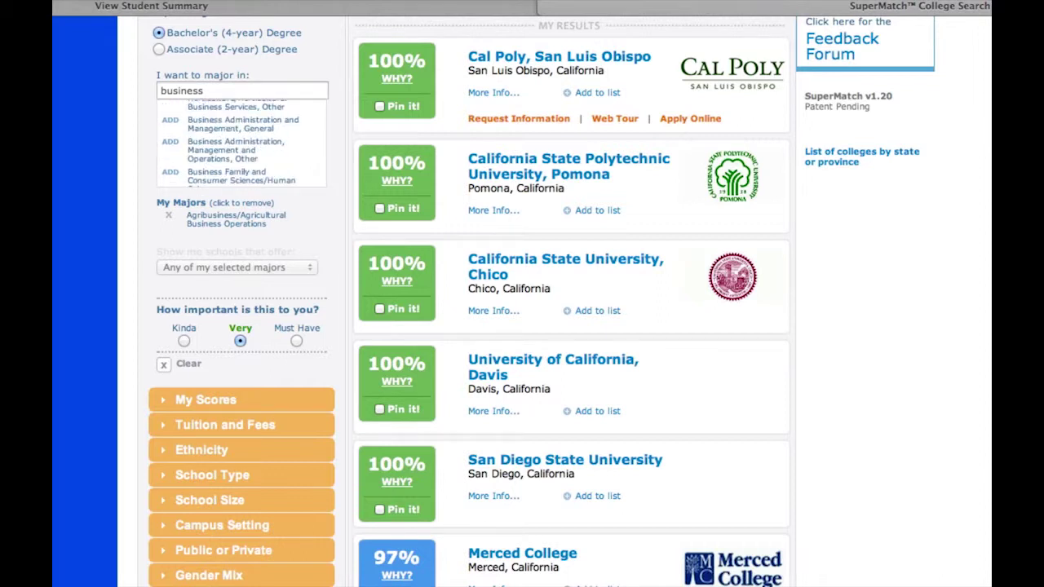
pyautogui.click(269, 149)
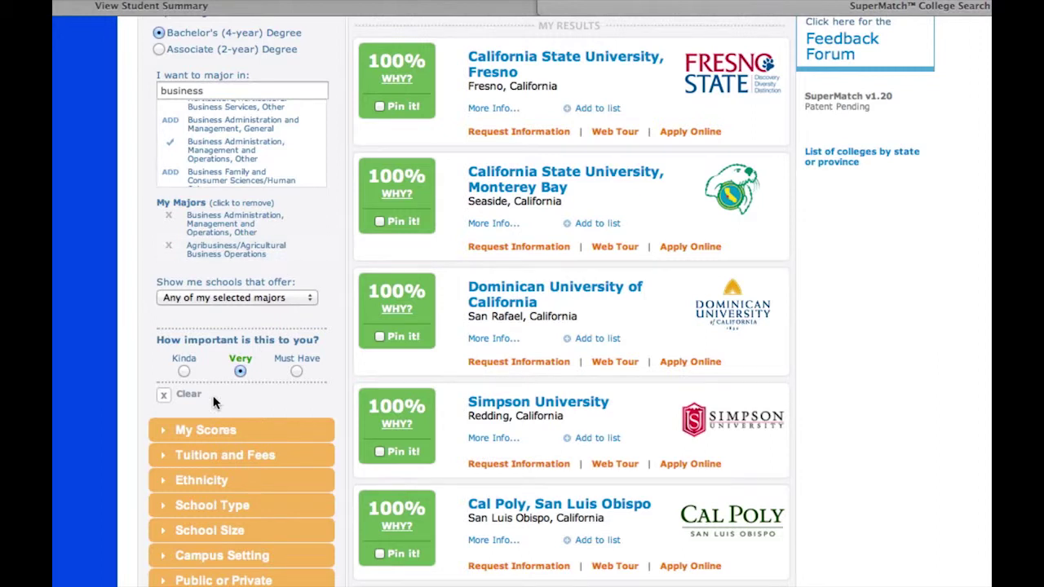
# Step: Set the SAT score criterion to 1880 and open the Tuition and Fees criterion
pyautogui.click(213, 433)
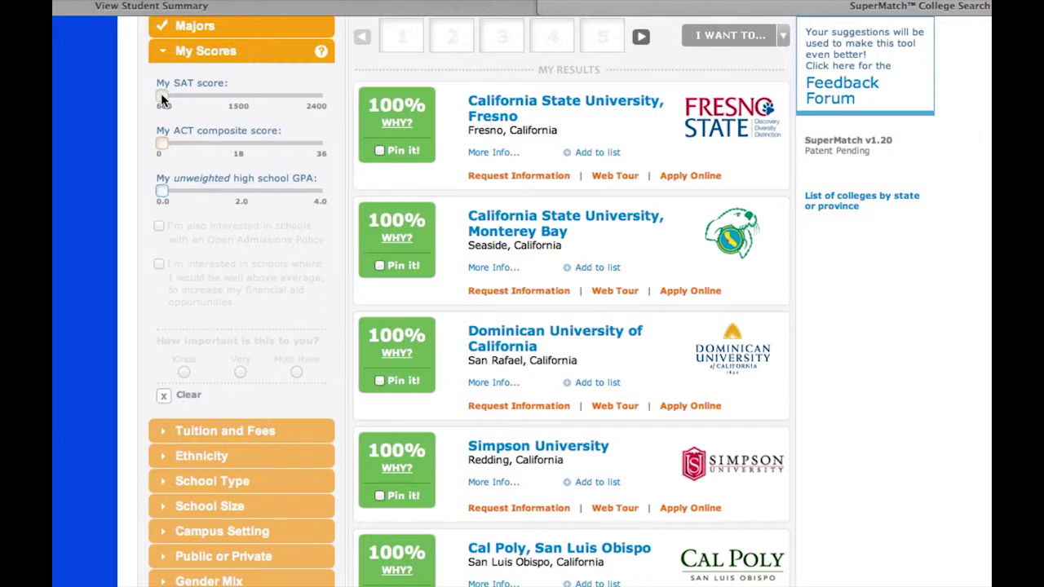
pyautogui.moveTo(161, 97); pyautogui.dragTo(216, 97)
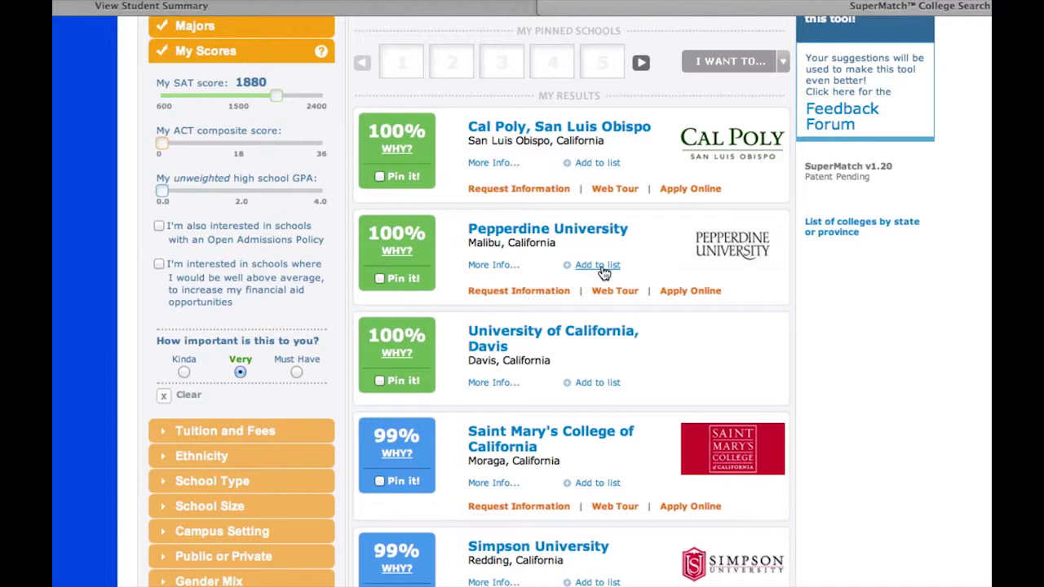
pyautogui.click(252, 433)
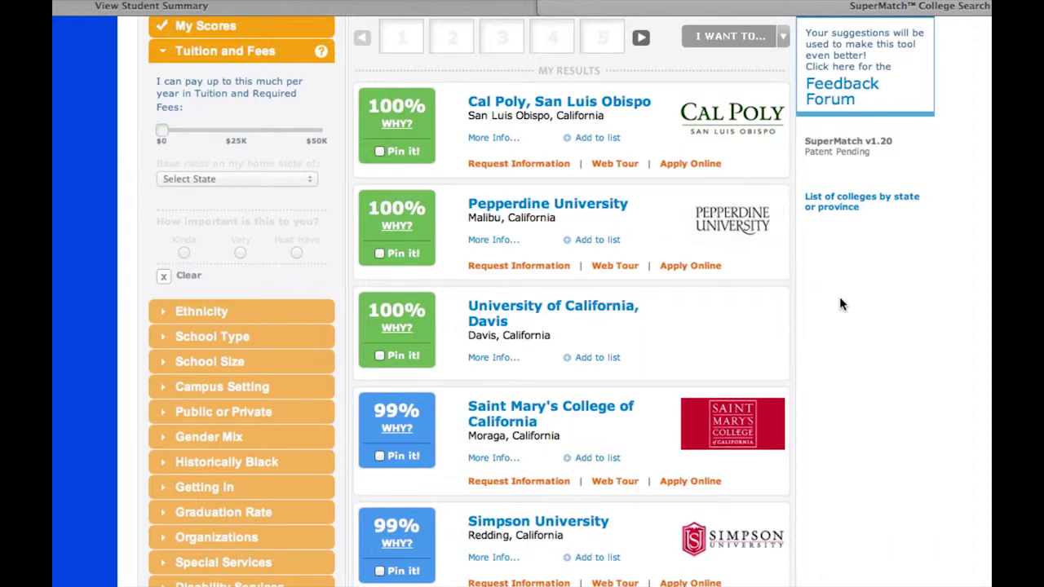
# Step: Pin Cal Poly, San Luis Obispo and Pepperdine University from the search results
pyautogui.scroll(5, 868, 306)
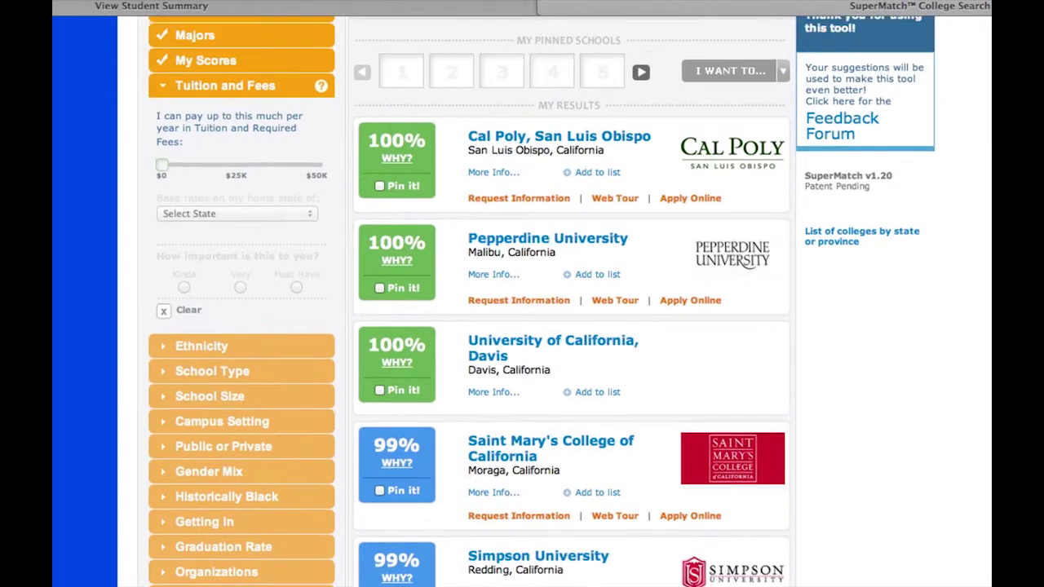
pyautogui.scroll(1, 869, 307)
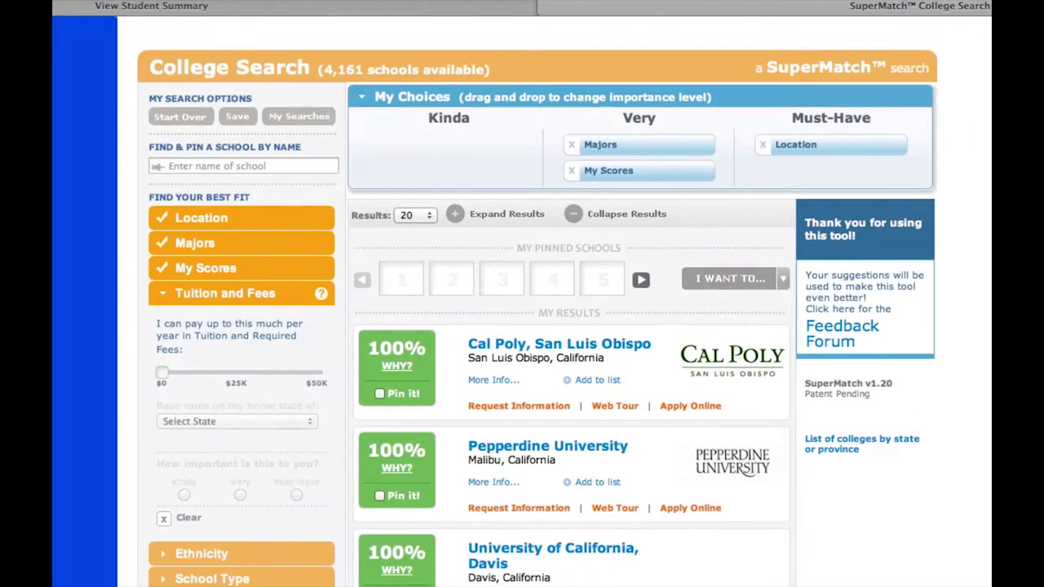
pyautogui.scroll(1, 548, 302)
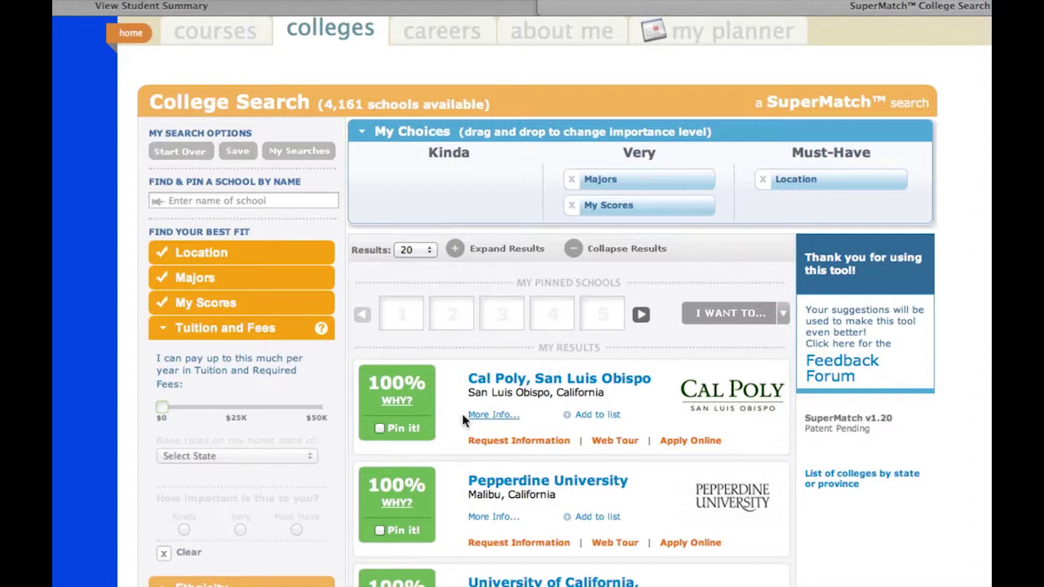
pyautogui.click(380, 430)
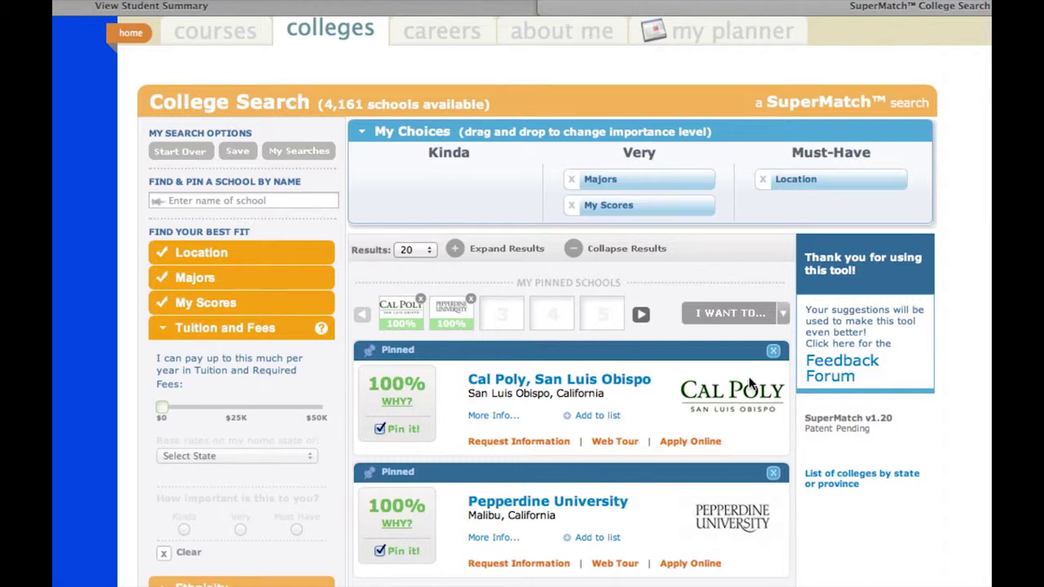
# Step: Compare the pinned schools and look through their admissions, financial, student body, academics and athletics details
pyautogui.click(781, 316)
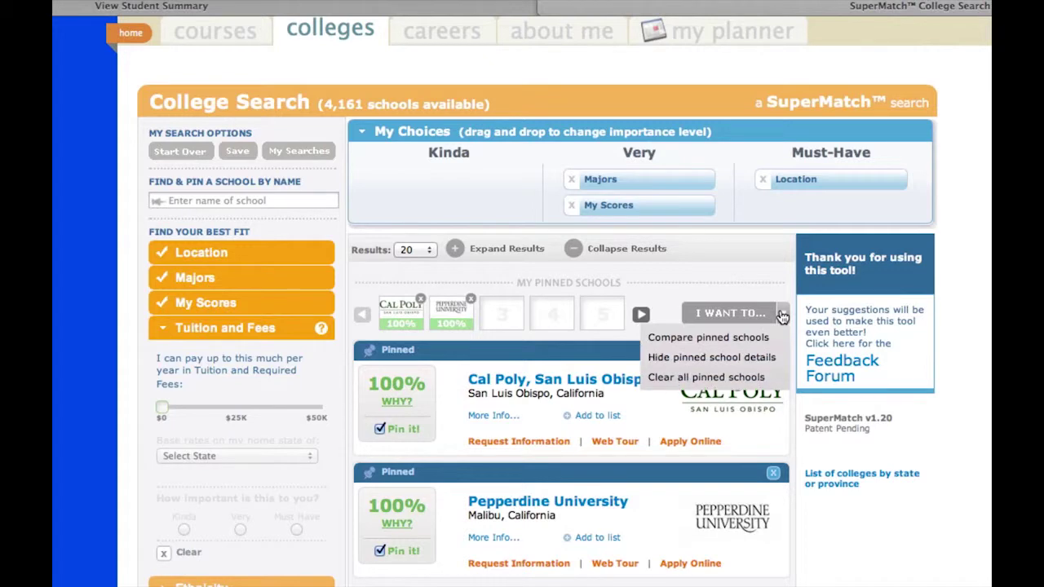
pyautogui.click(747, 340)
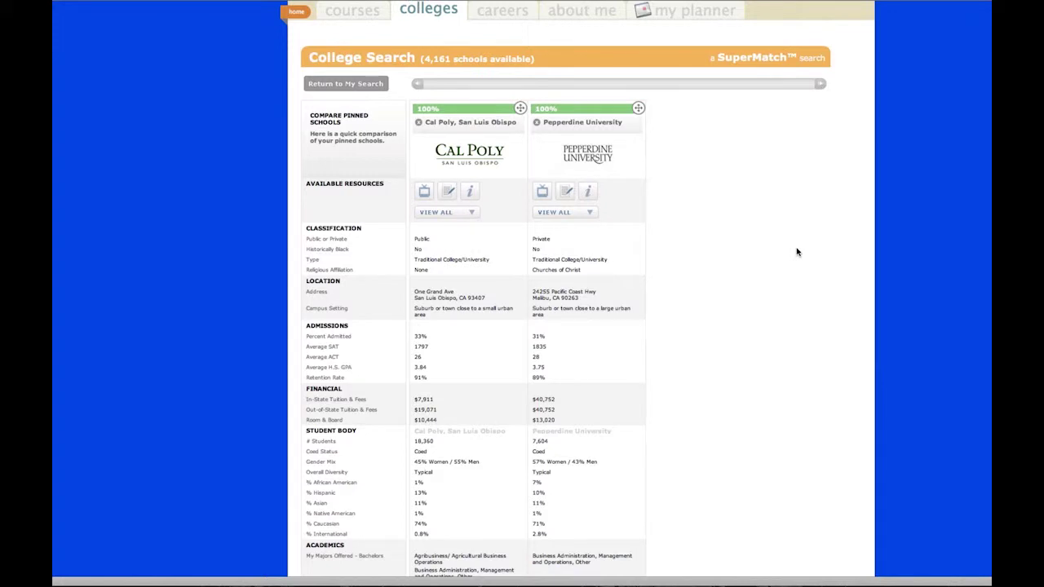
pyautogui.scroll(-1, 797, 252)
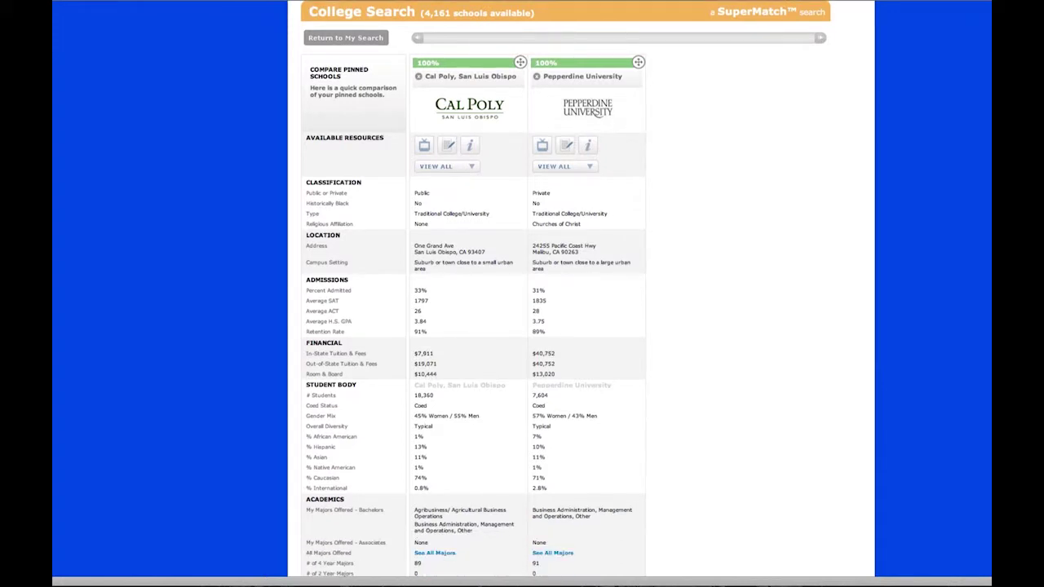
pyautogui.scroll(-2, 566, 289)
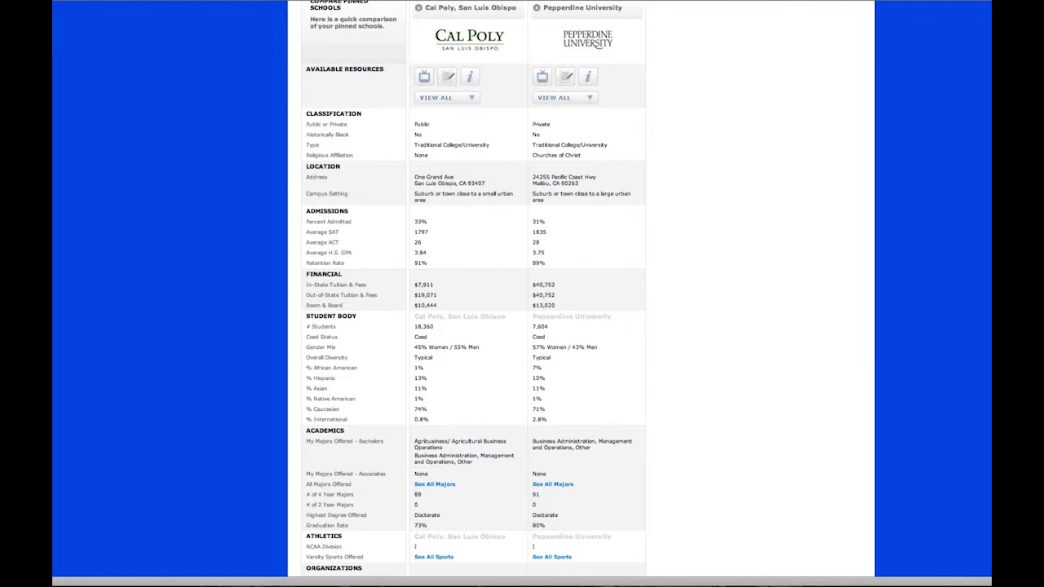
pyautogui.scroll(-5, 474, 289)
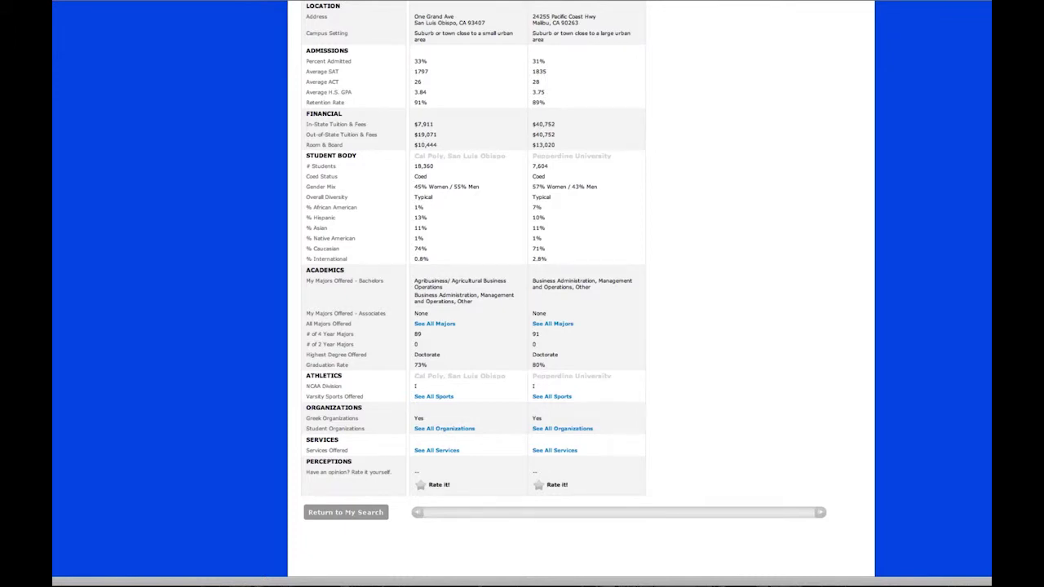
pyautogui.scroll(5, 473, 289)
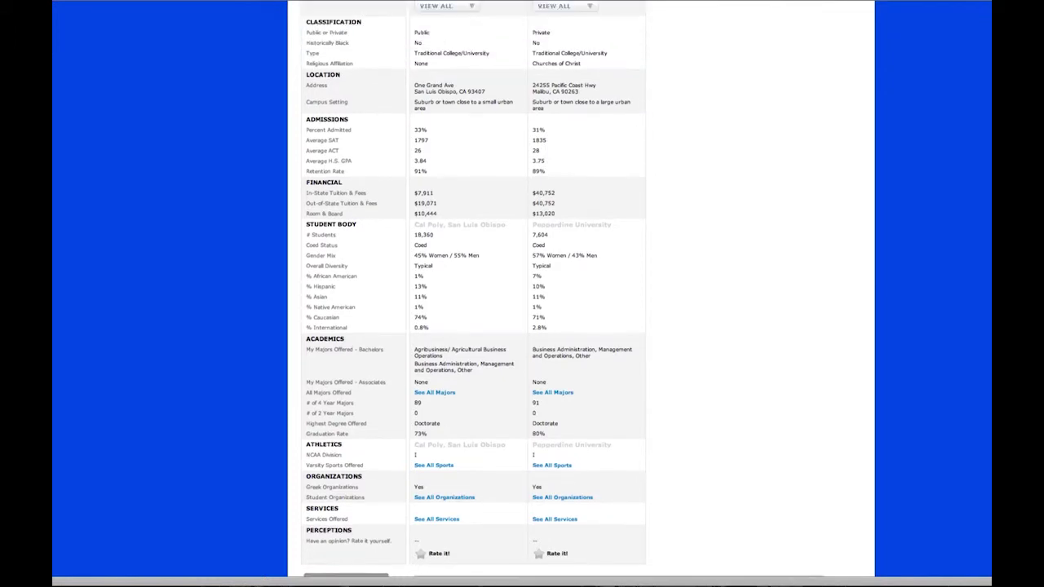
pyautogui.scroll(6, 474, 289)
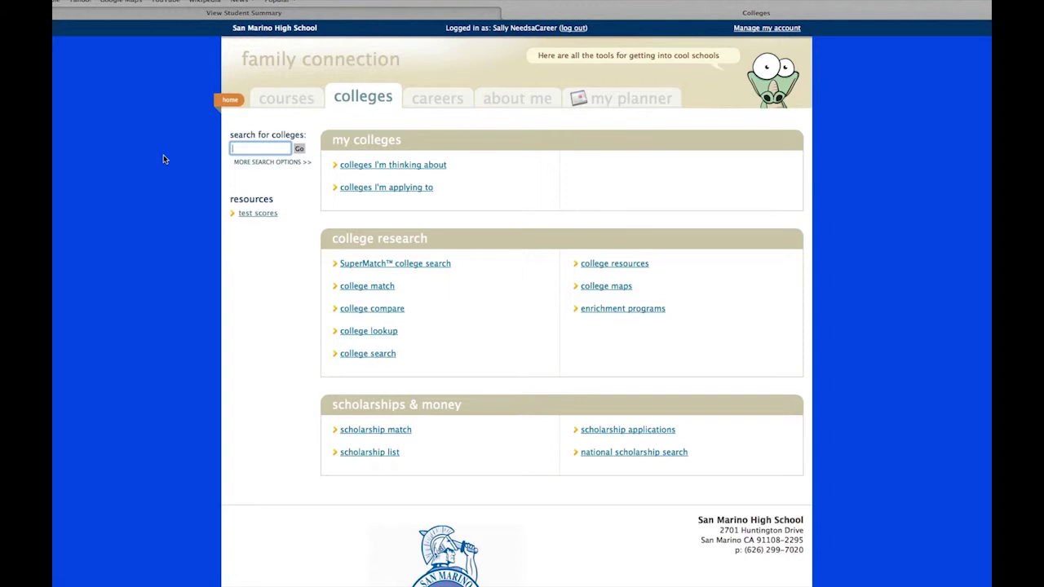
# Step: Search the colleges for USC and add University of Southern California to the student's college list
pyautogui.write('USC')
pyautogui.click(300, 150)
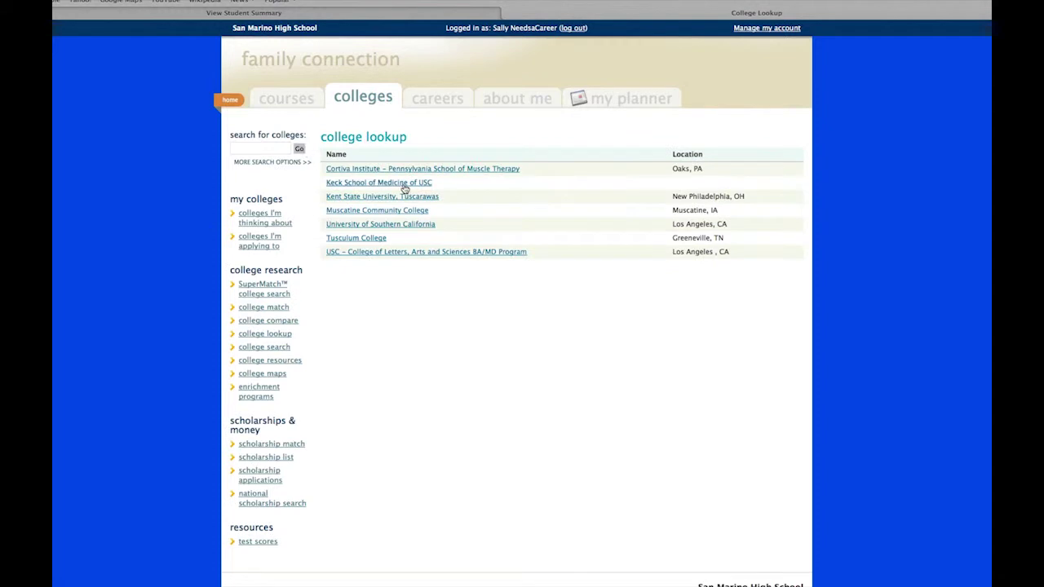
pyautogui.click(395, 214)
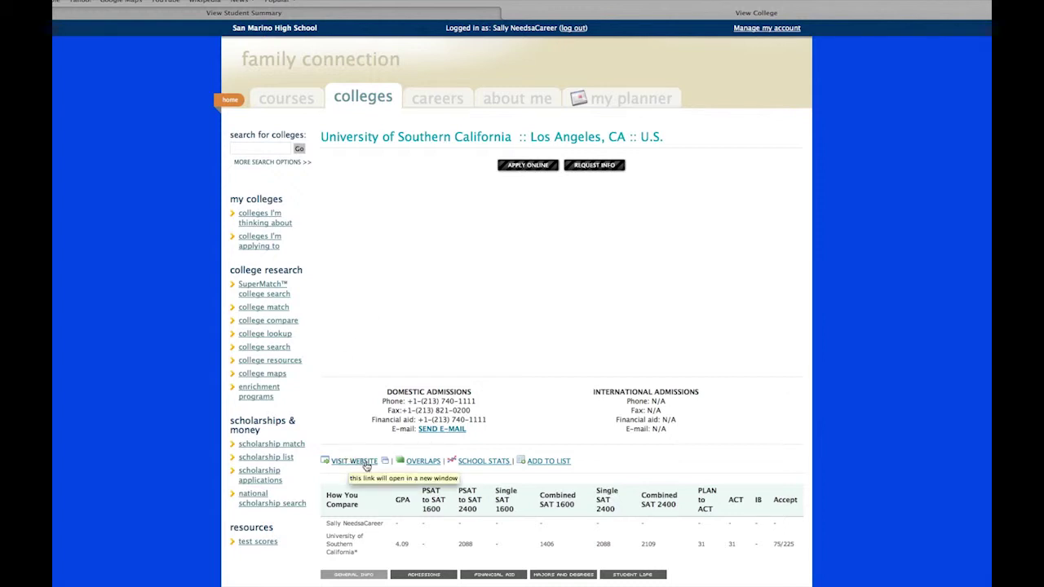
pyautogui.click(562, 462)
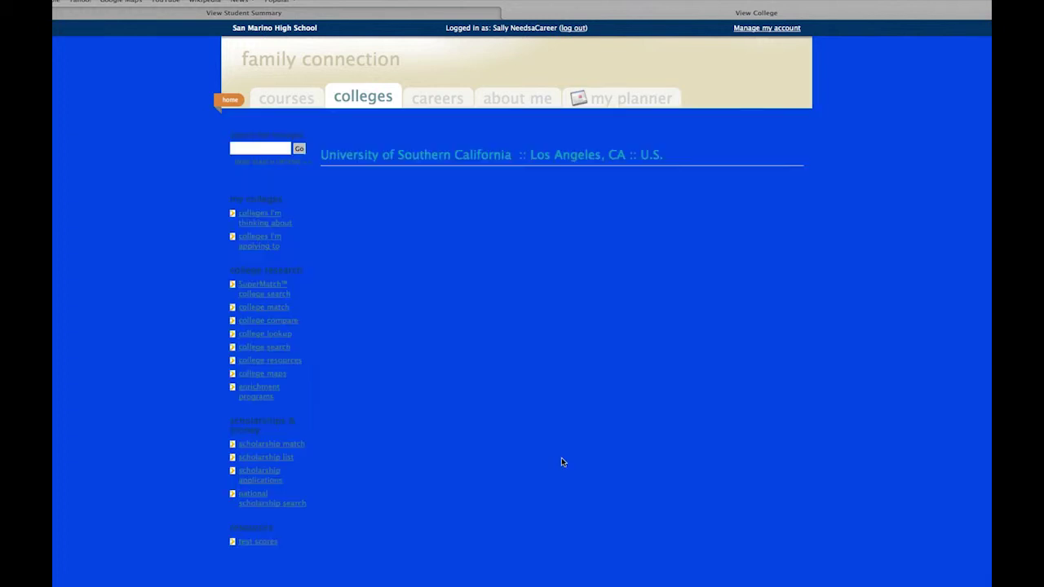